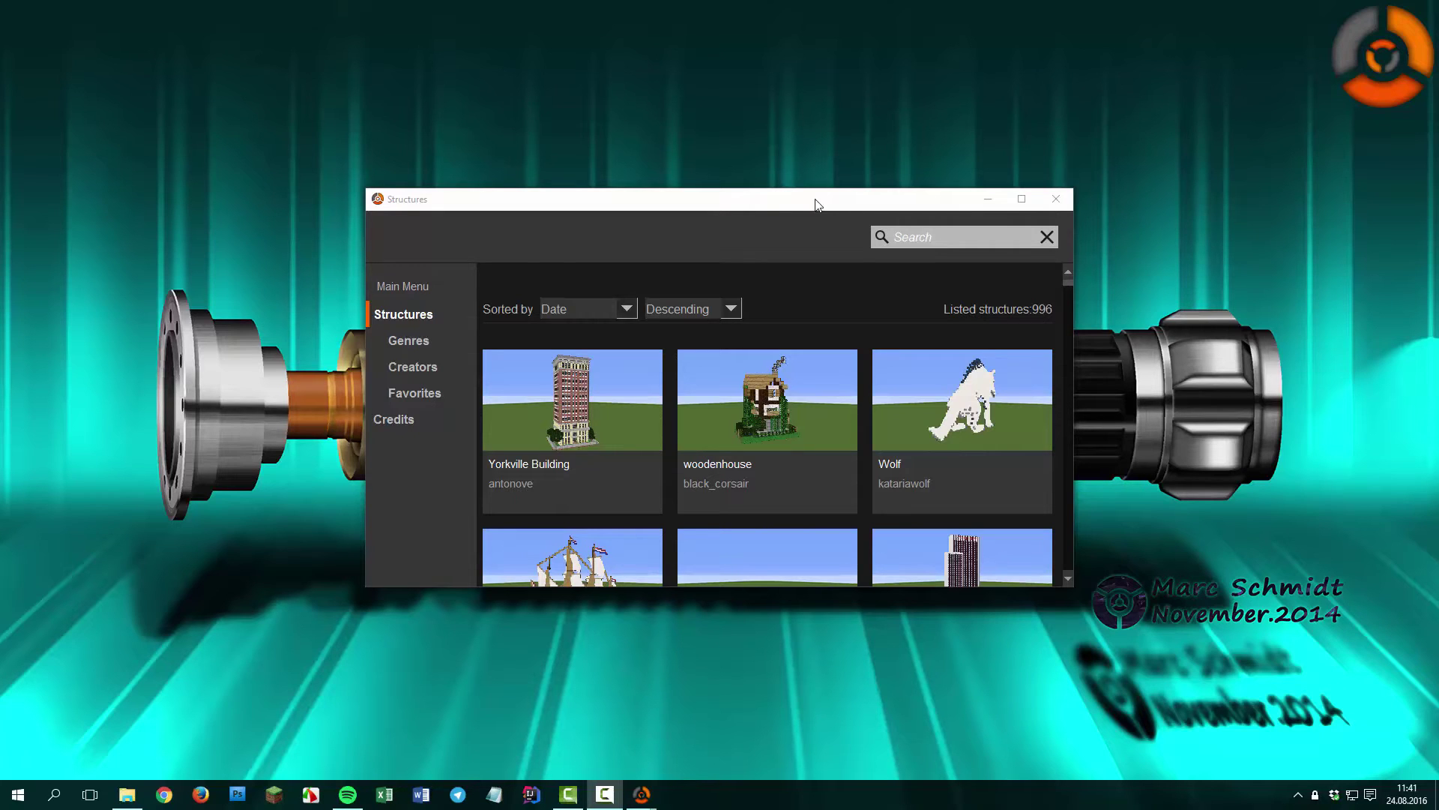
Step: Move the Structures browser aside to uncover the Control window's animation and export settings
left_click_drag(816, 204, 1432, 210)
Step: Dock the Control window on the left half, then load the woodenhouse structure into the 3-D viewer
scroll(1029, 412, "down", 5)
left_click_drag(662, 207, 3, 225)
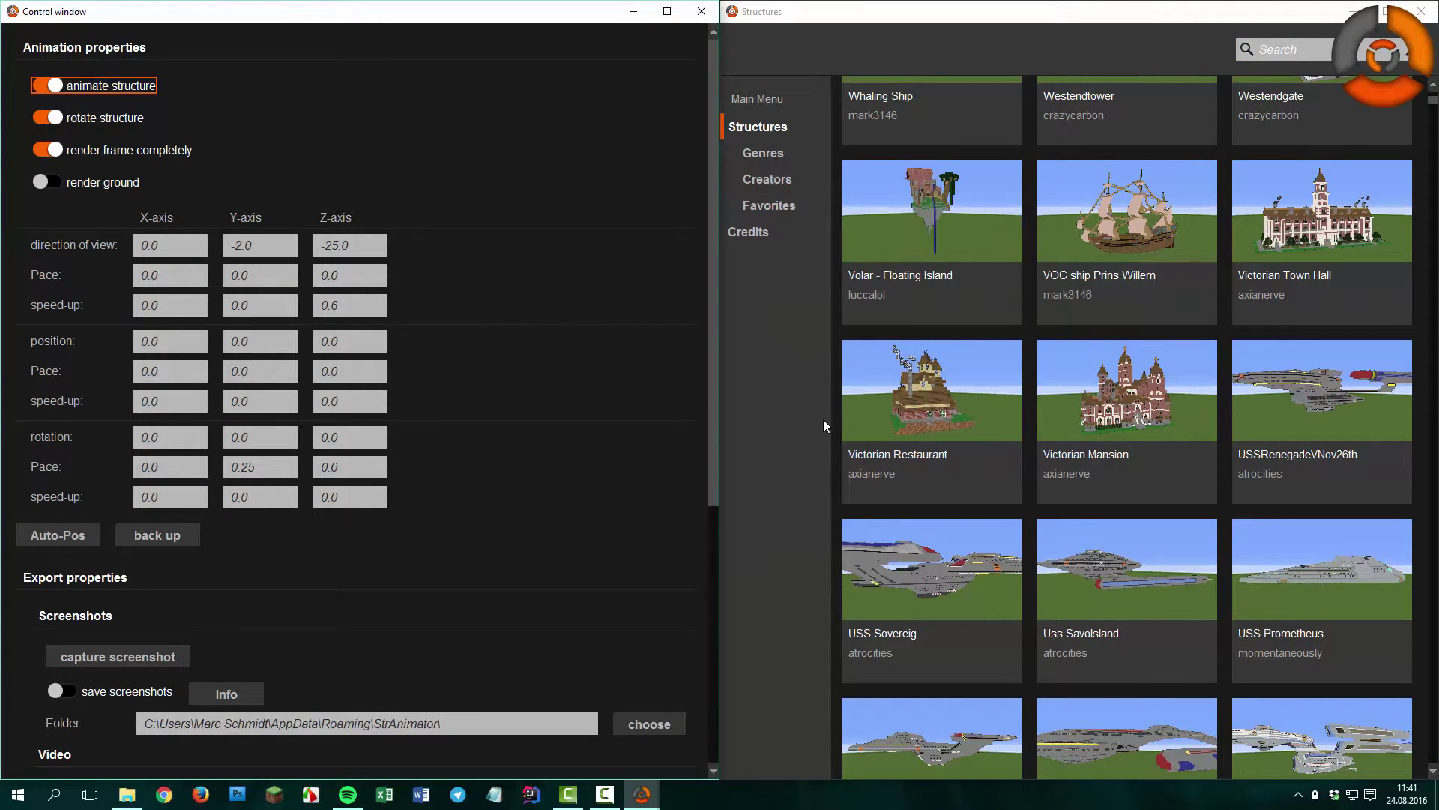
scroll(1030, 252, "up", 5)
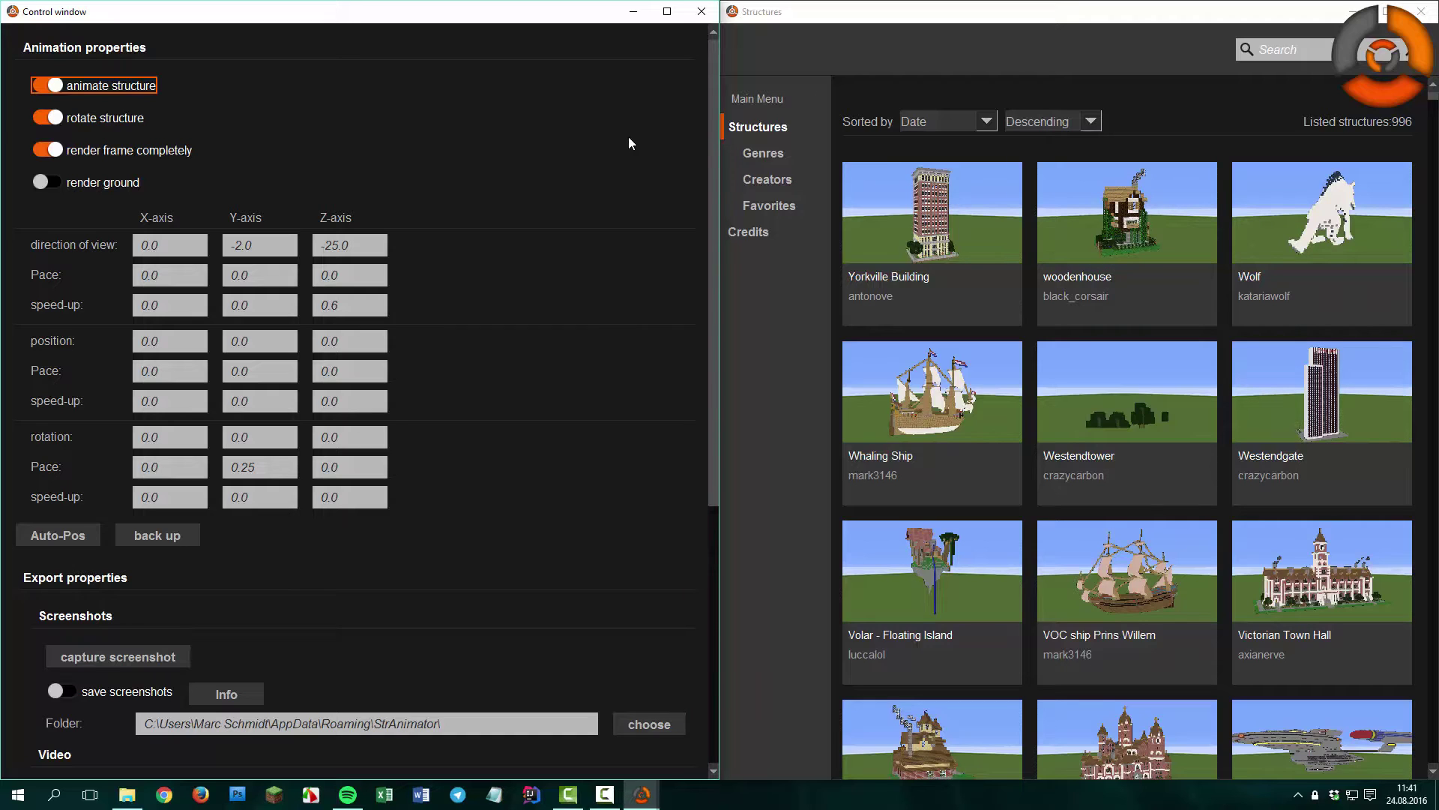
scroll(564, 232, "down", 5)
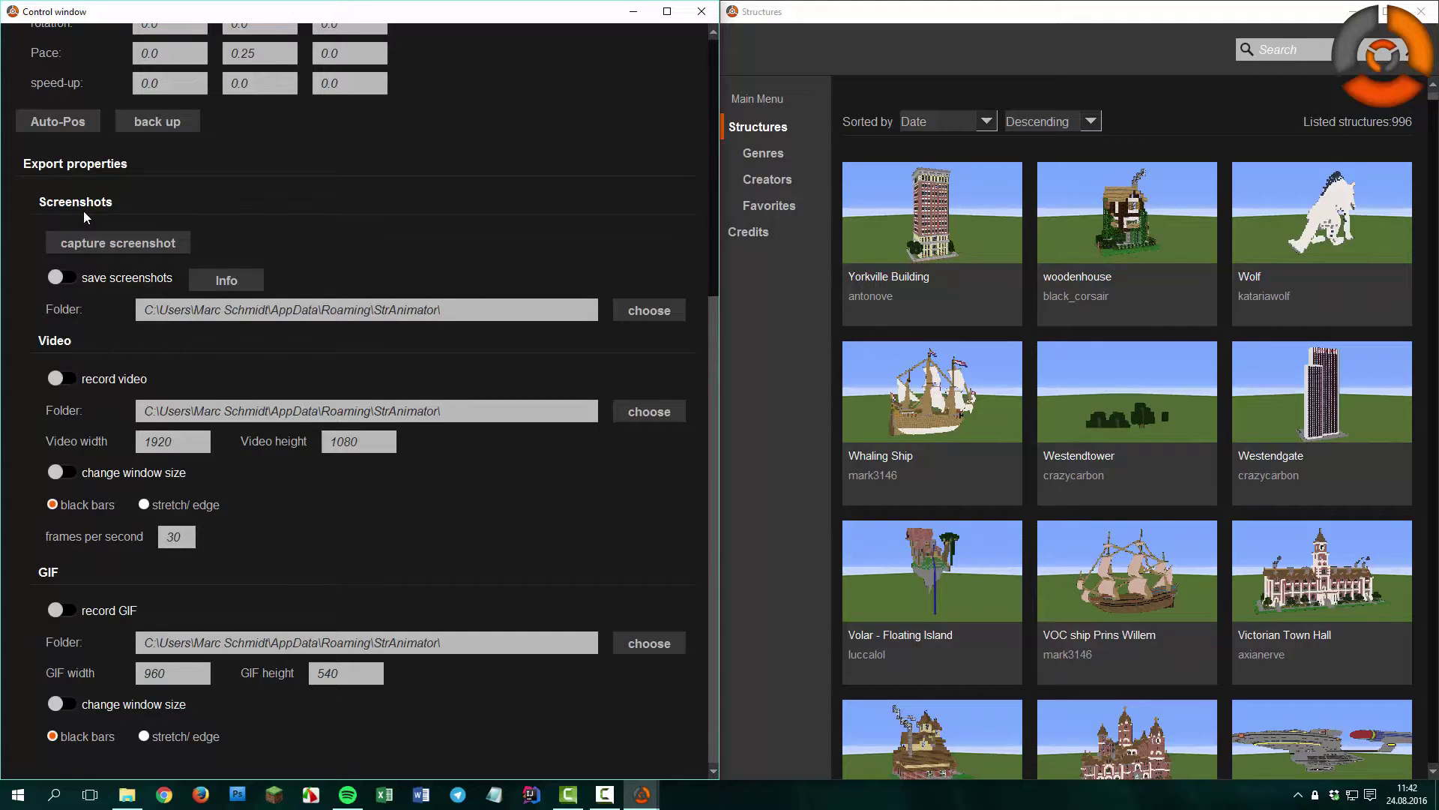
left_click(1122, 207)
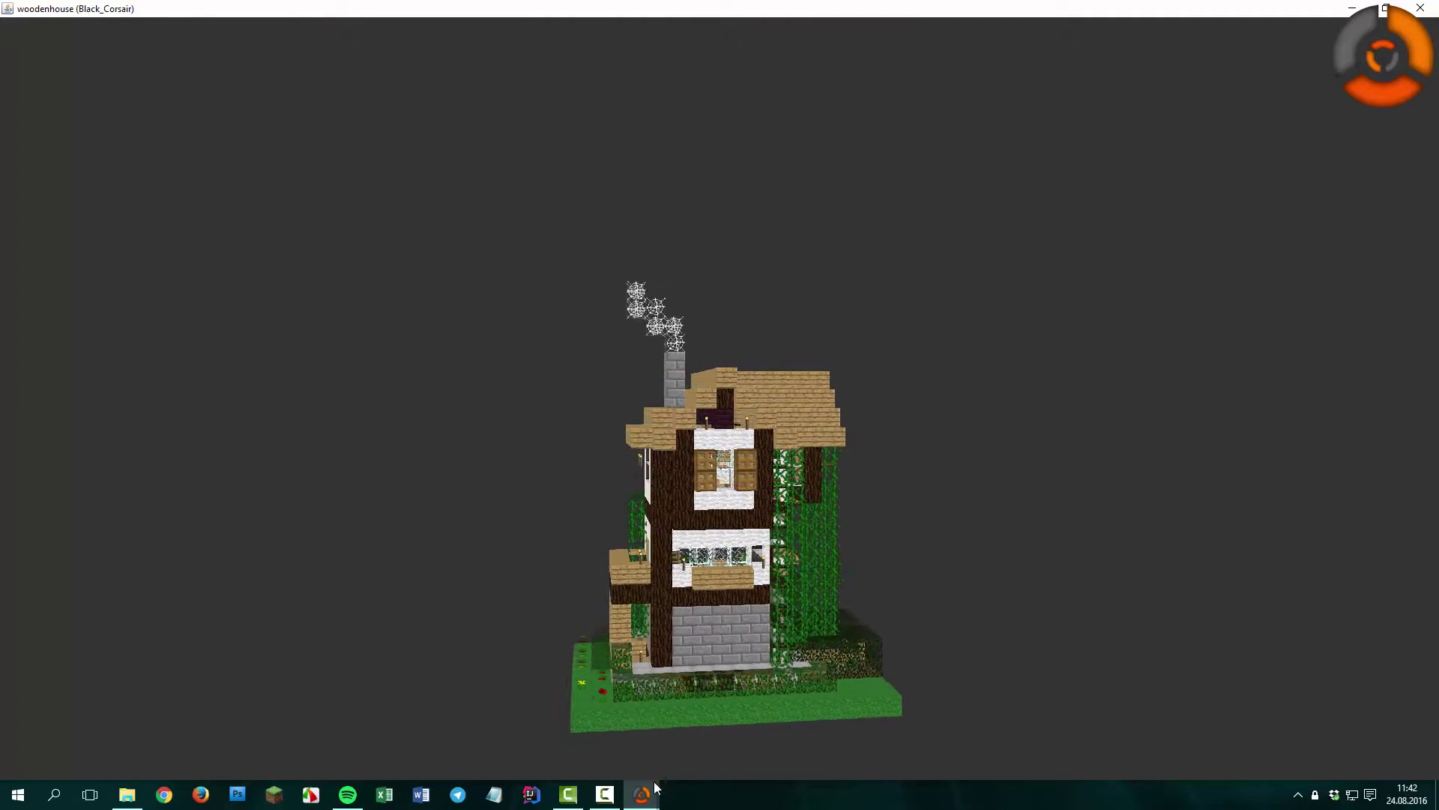
Step: Bring the Control window forward and turn off 'animate structure', freezing the house at Y 63.0
mouse_move(641, 795)
left_click(551, 744)
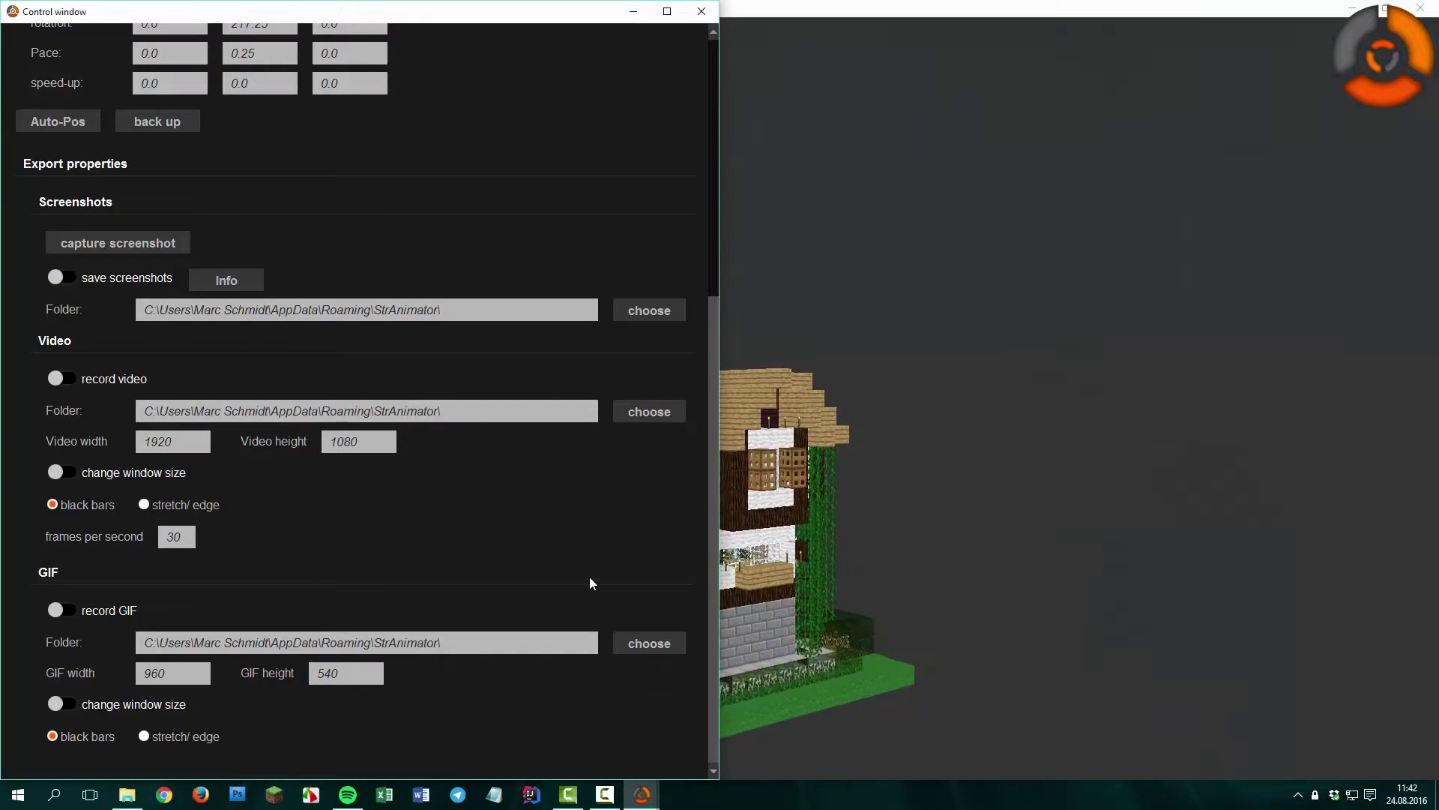
scroll(553, 148, "up", 5)
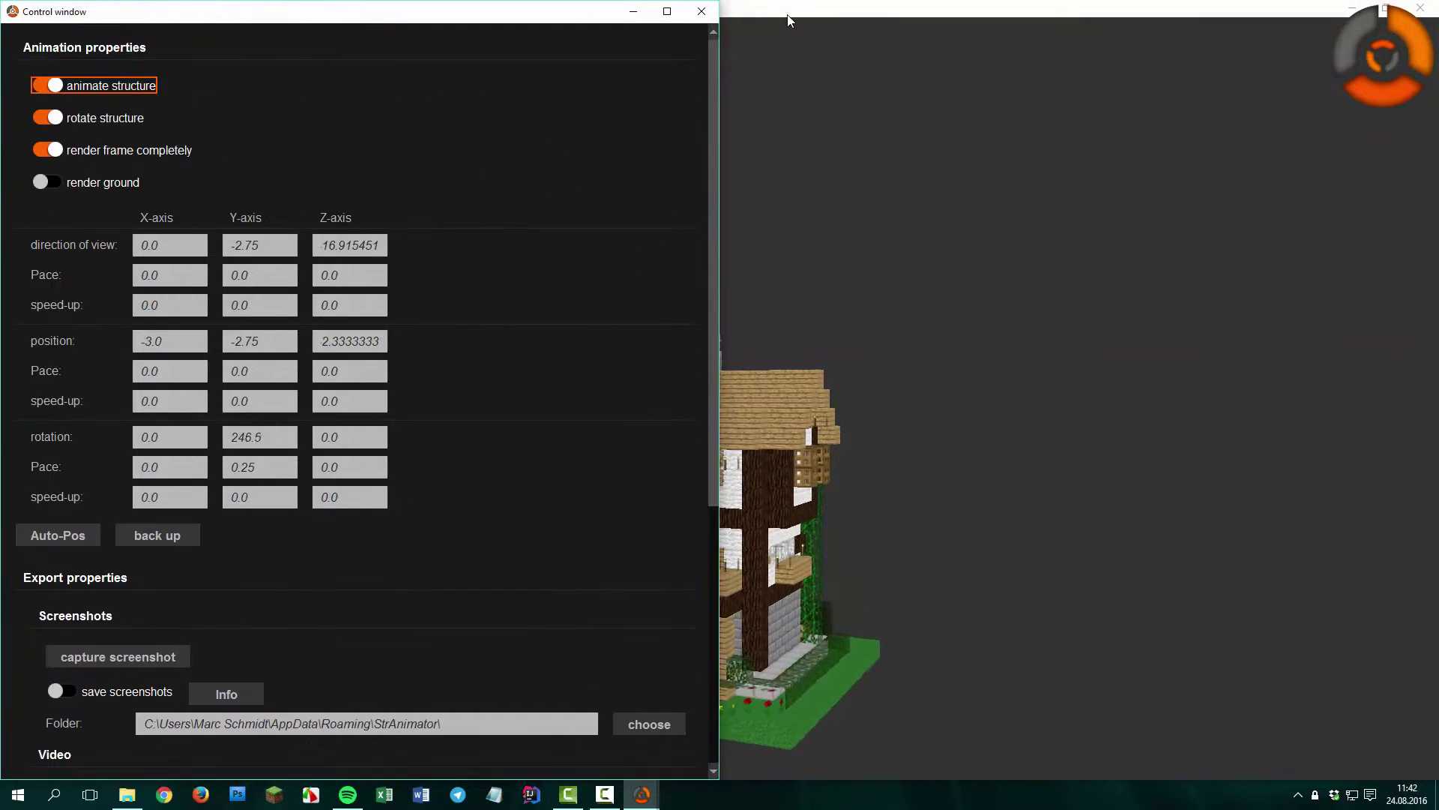
left_click(963, 68)
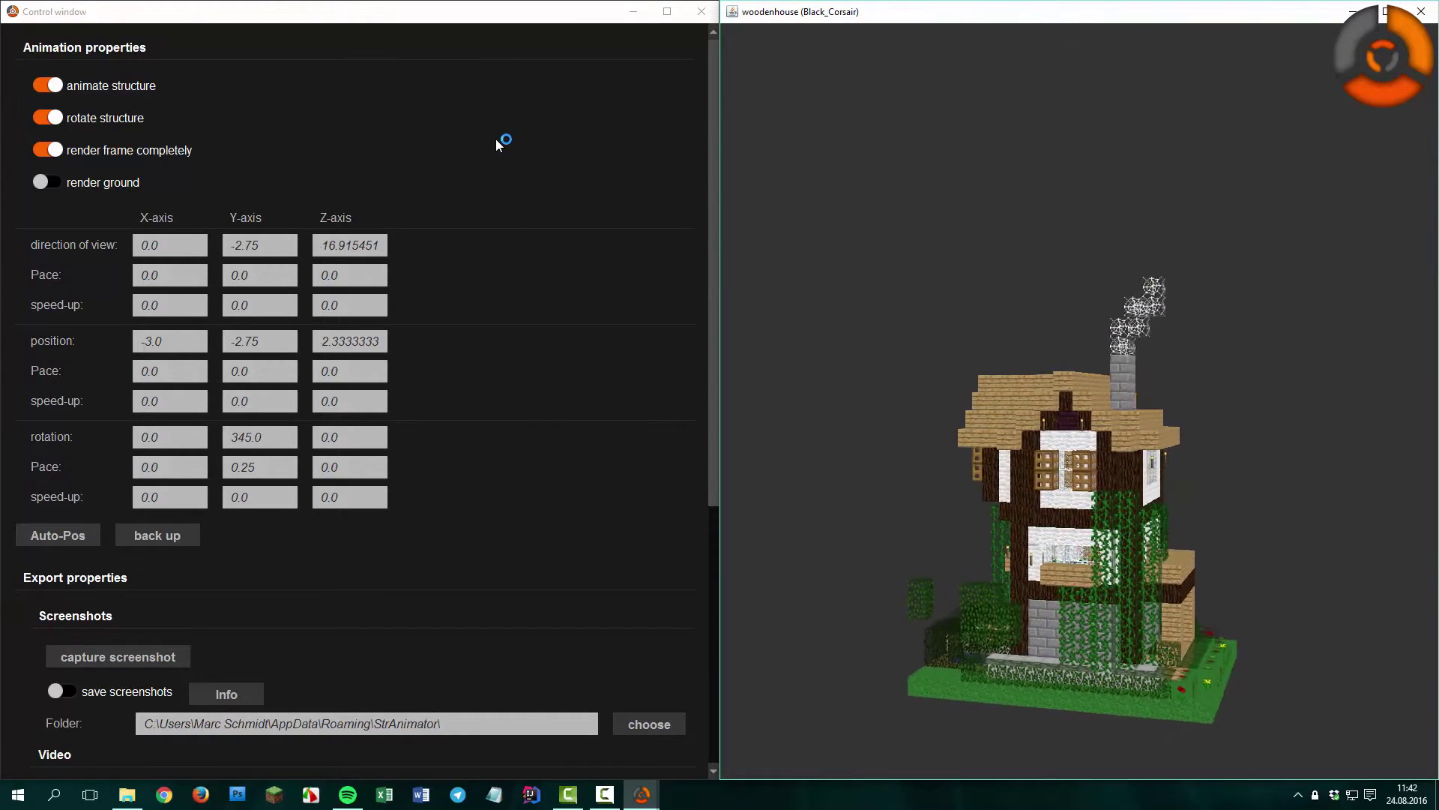
left_click(70, 86)
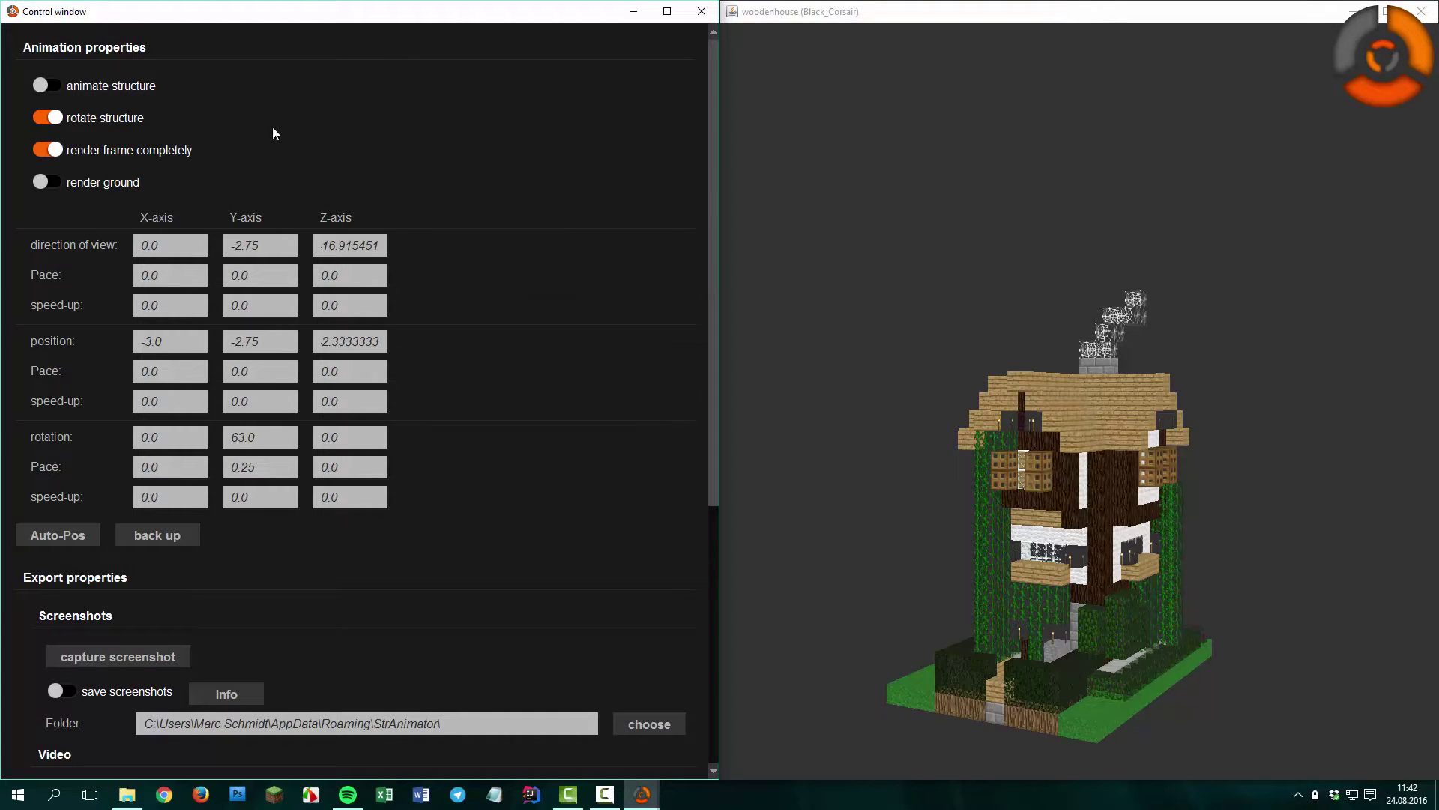
Step: Re-enable structure animation, pause rotation, and change position Y to -2.75
left_click(118, 83)
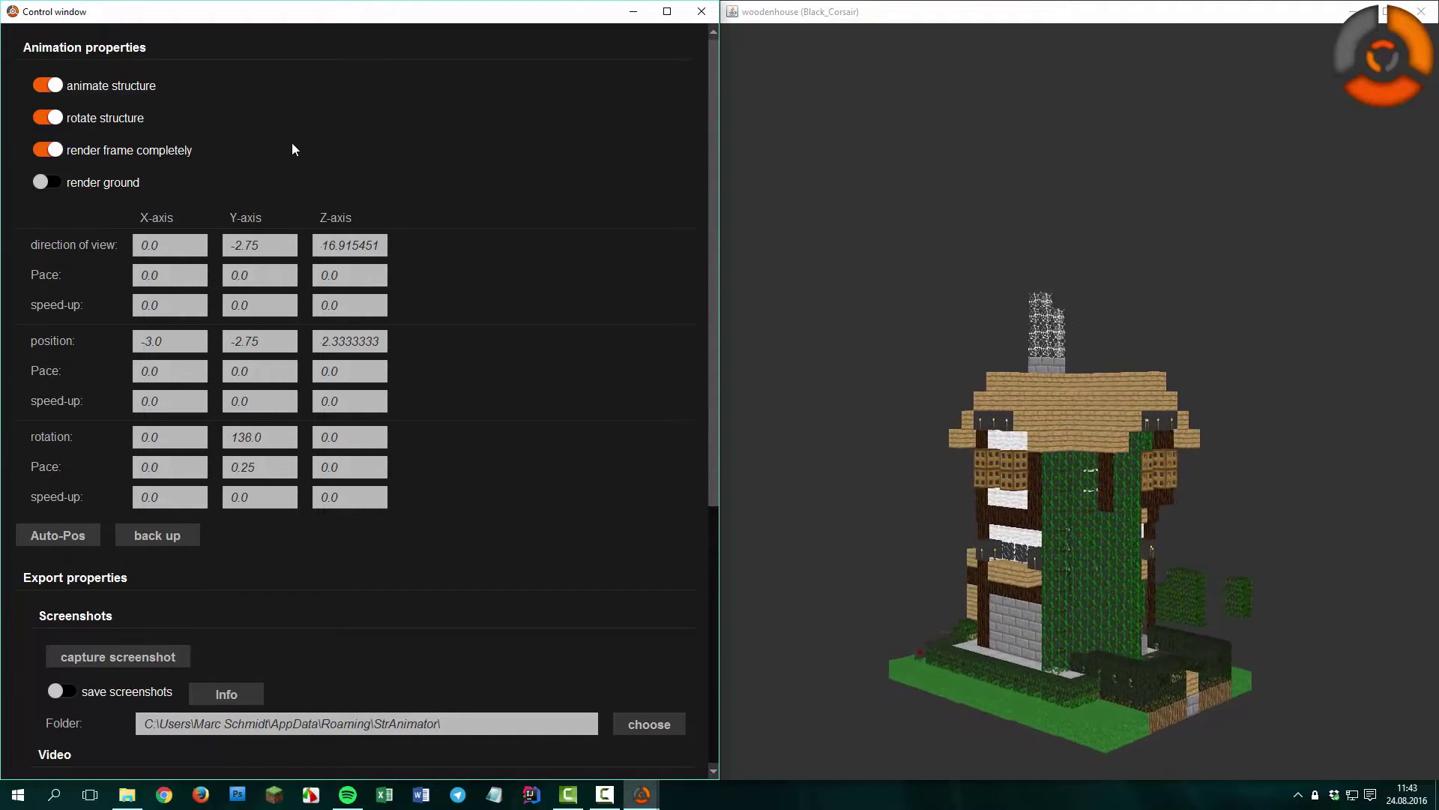
left_click(119, 120)
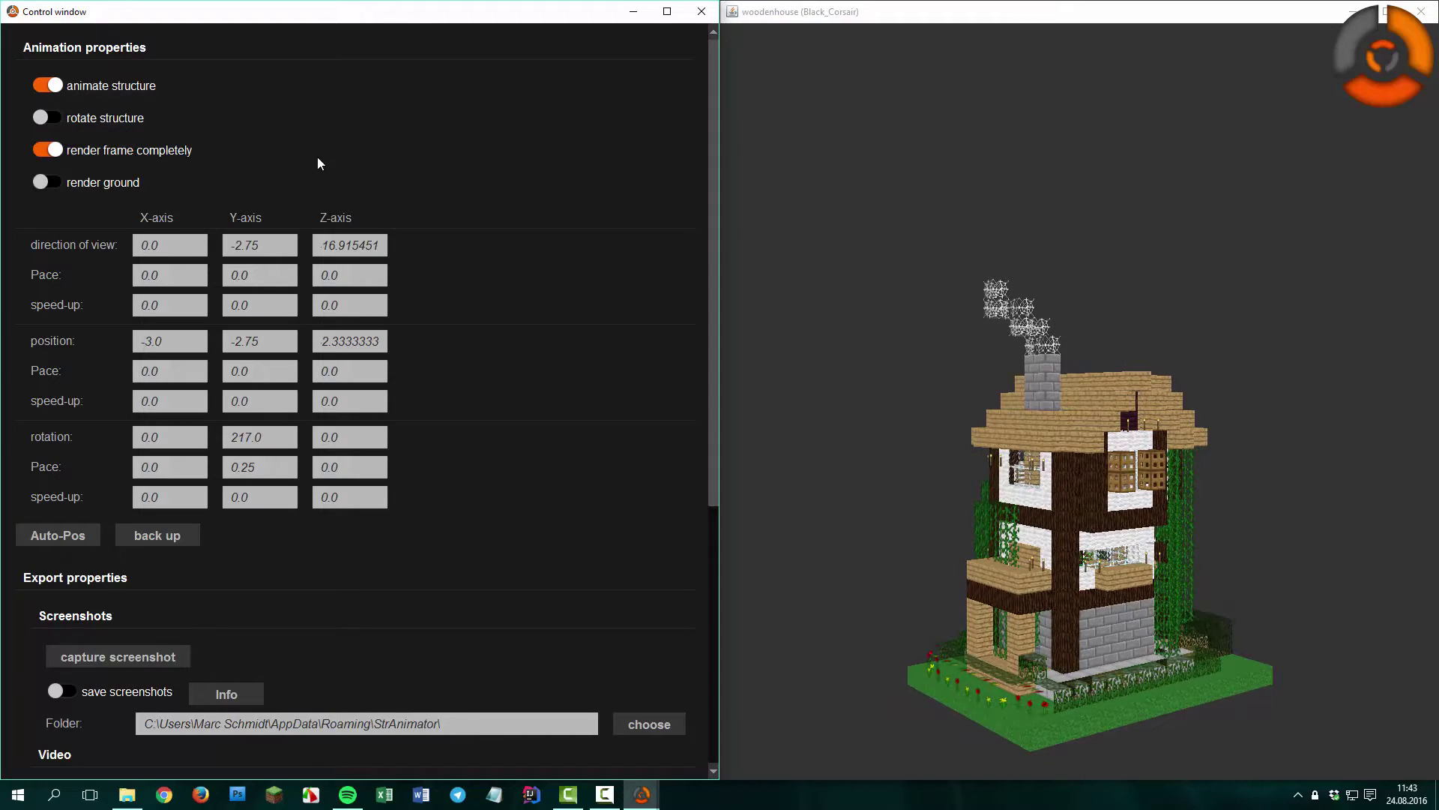
left_click(266, 343)
key("BackSpace")
key("BackSpace")
key("BackSpace")
type(".75")
Step: Resume structure rotation and show the ground plane, then hide it again
left_click(48, 118)
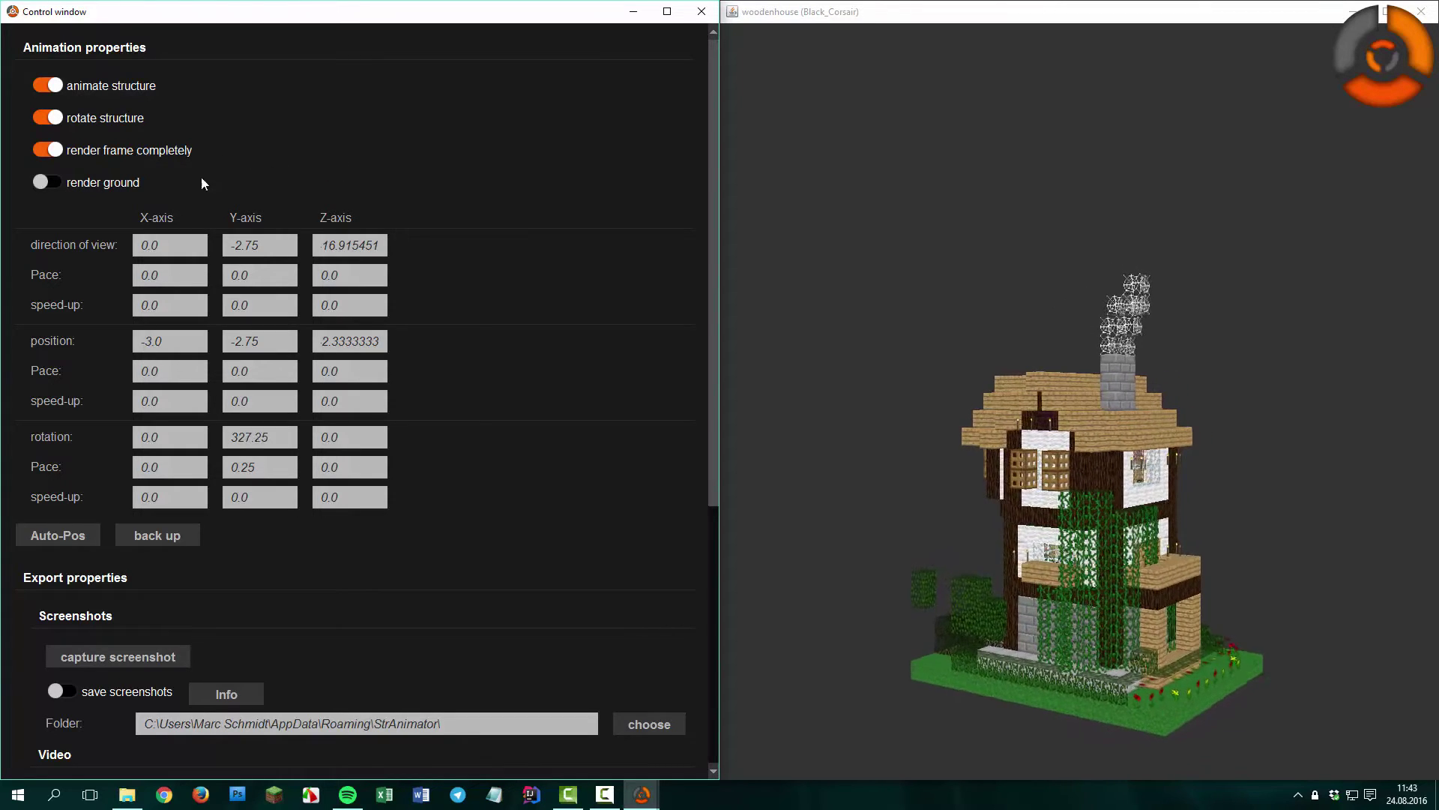
left_click(73, 180)
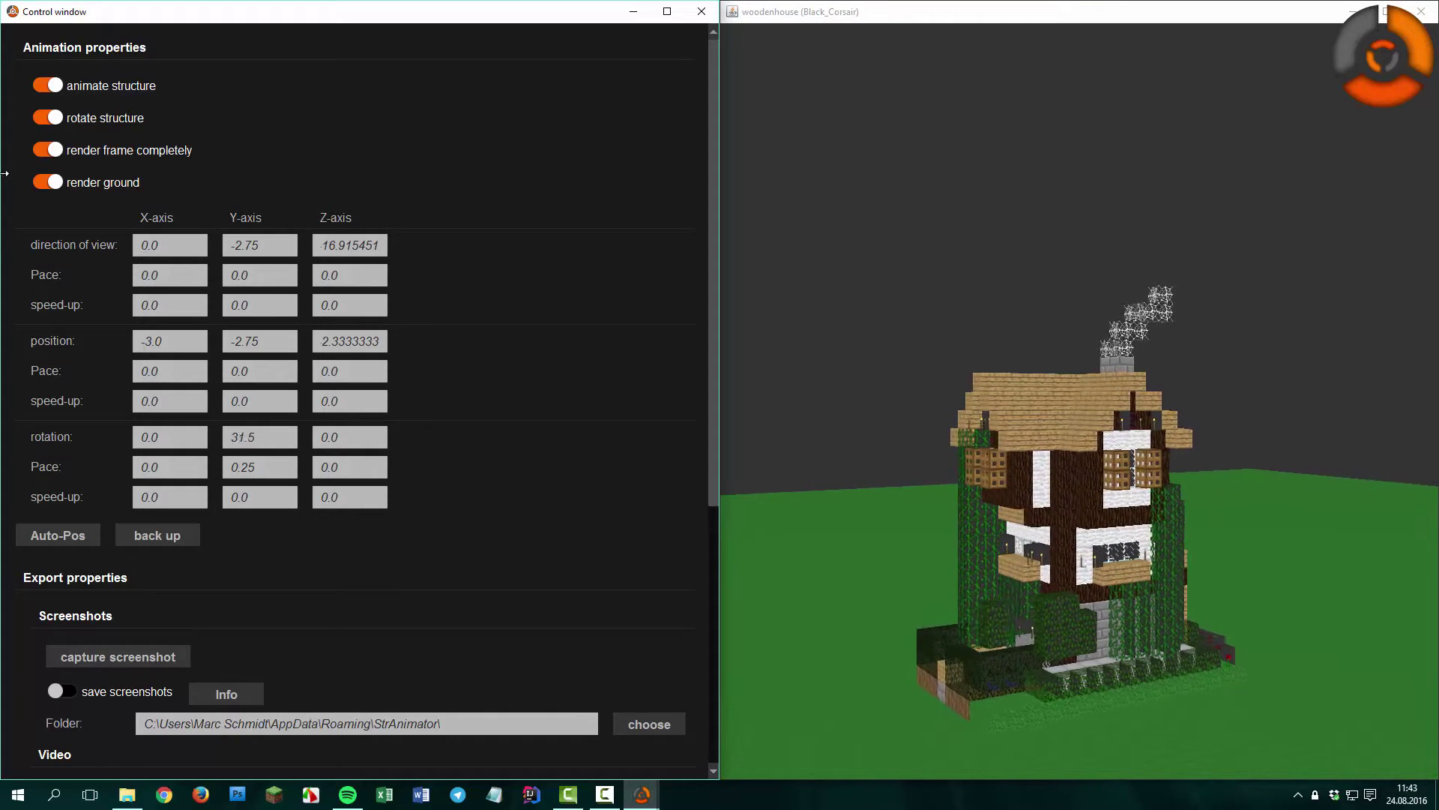
left_click(50, 182)
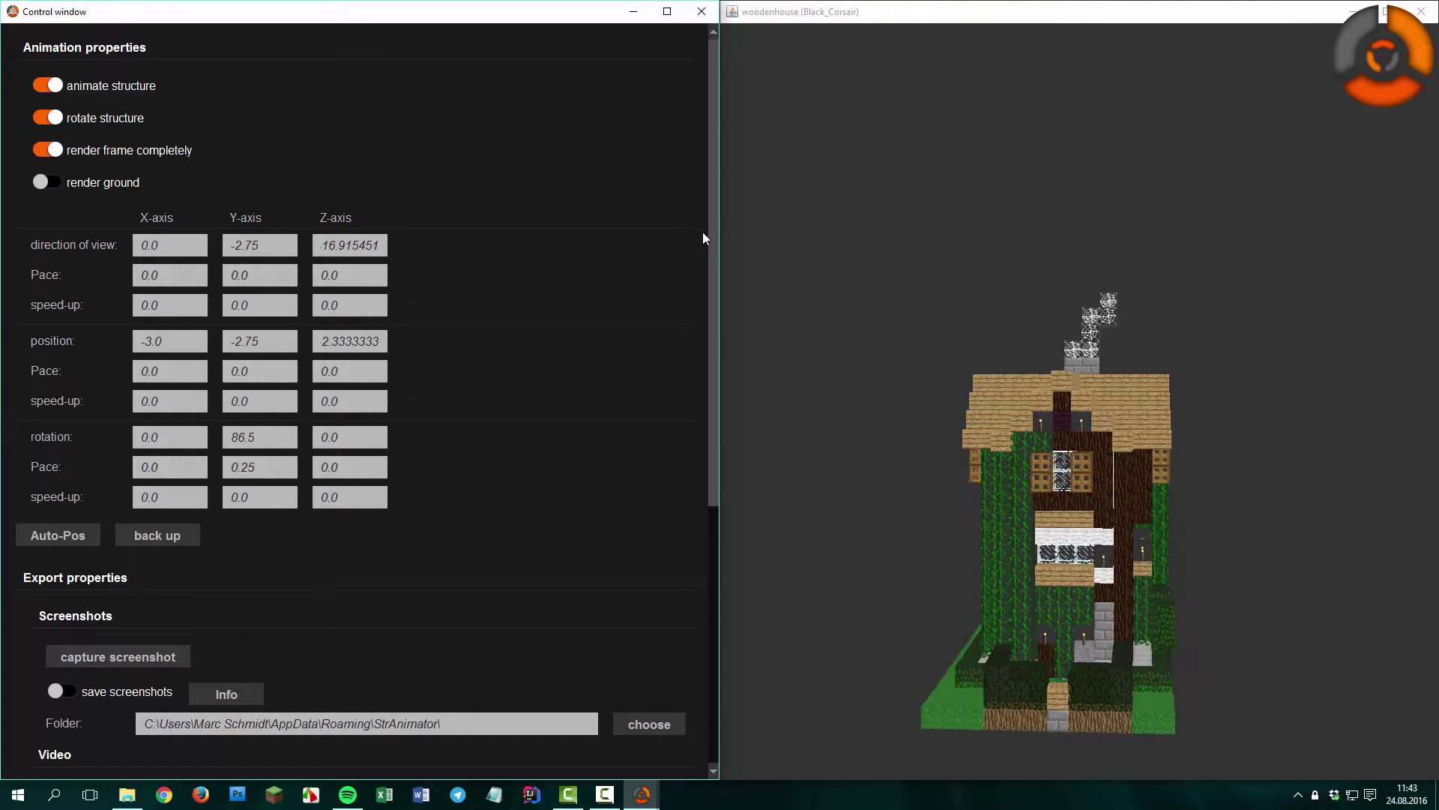
left_click_drag(714, 236, 712, 278)
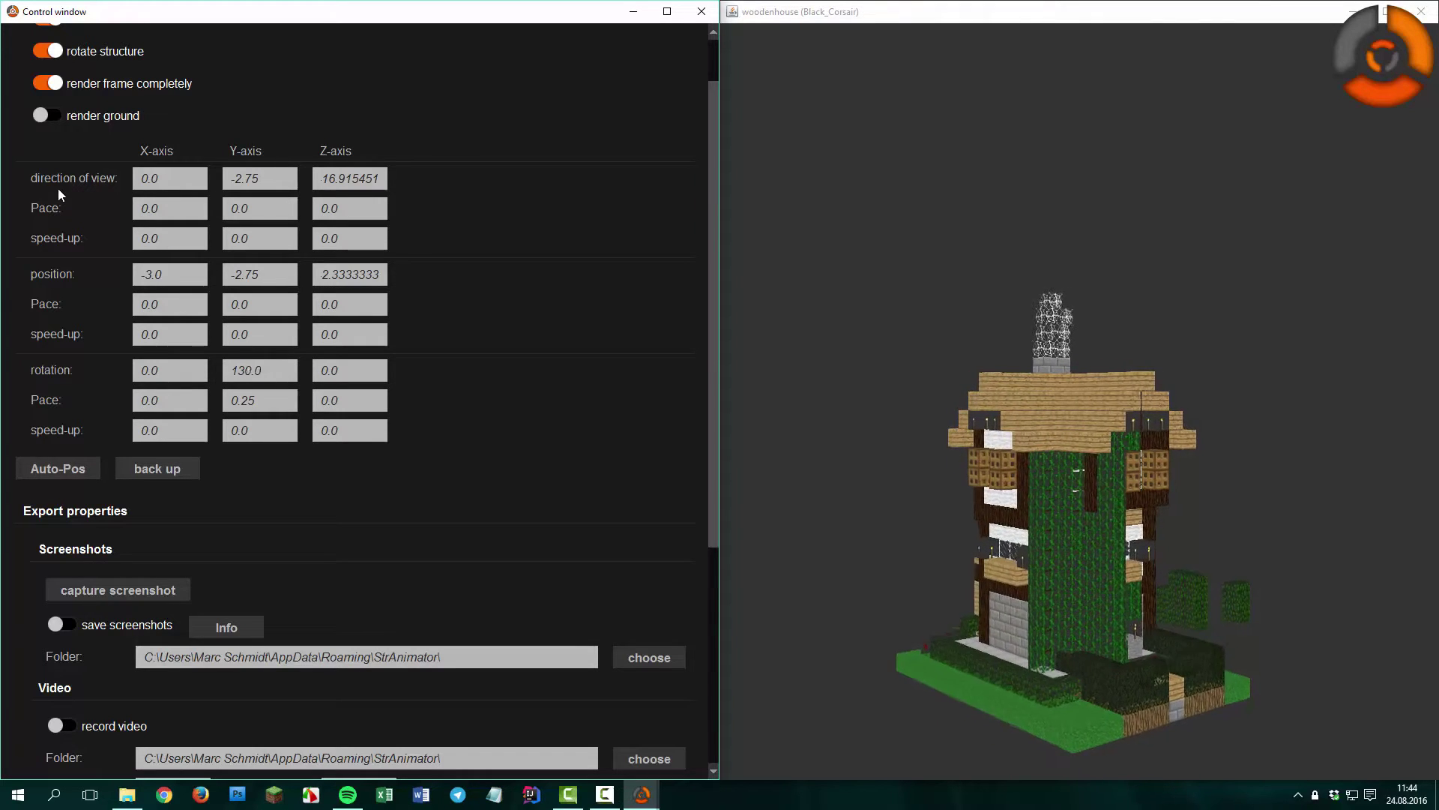
left_click(297, 185)
key("BackSpace")
key("BackSpace")
key("BackSpace")
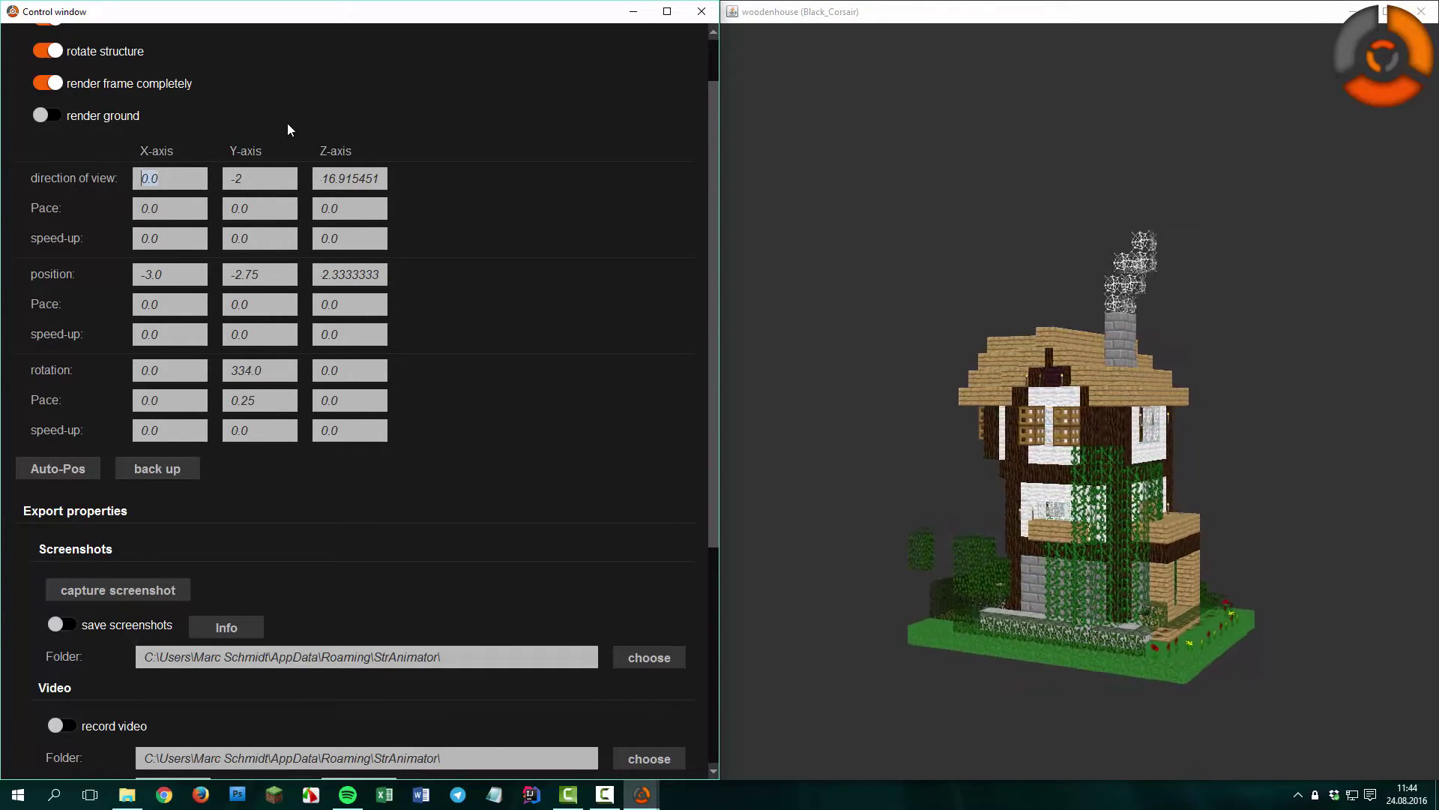
type("2")
key("Return")
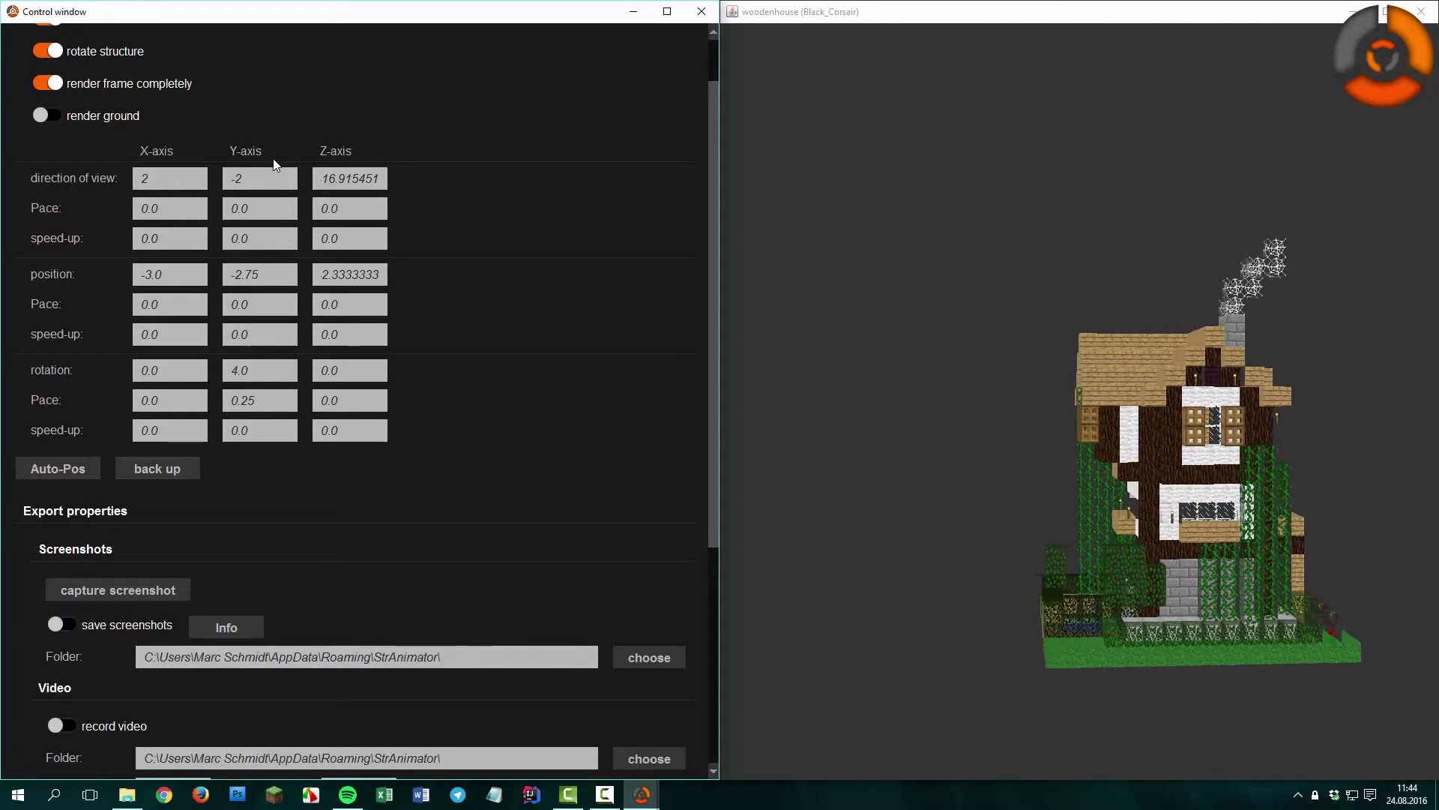
key("BackSpace")
type("0")
key("Return")
left_click(263, 178)
type(".75")
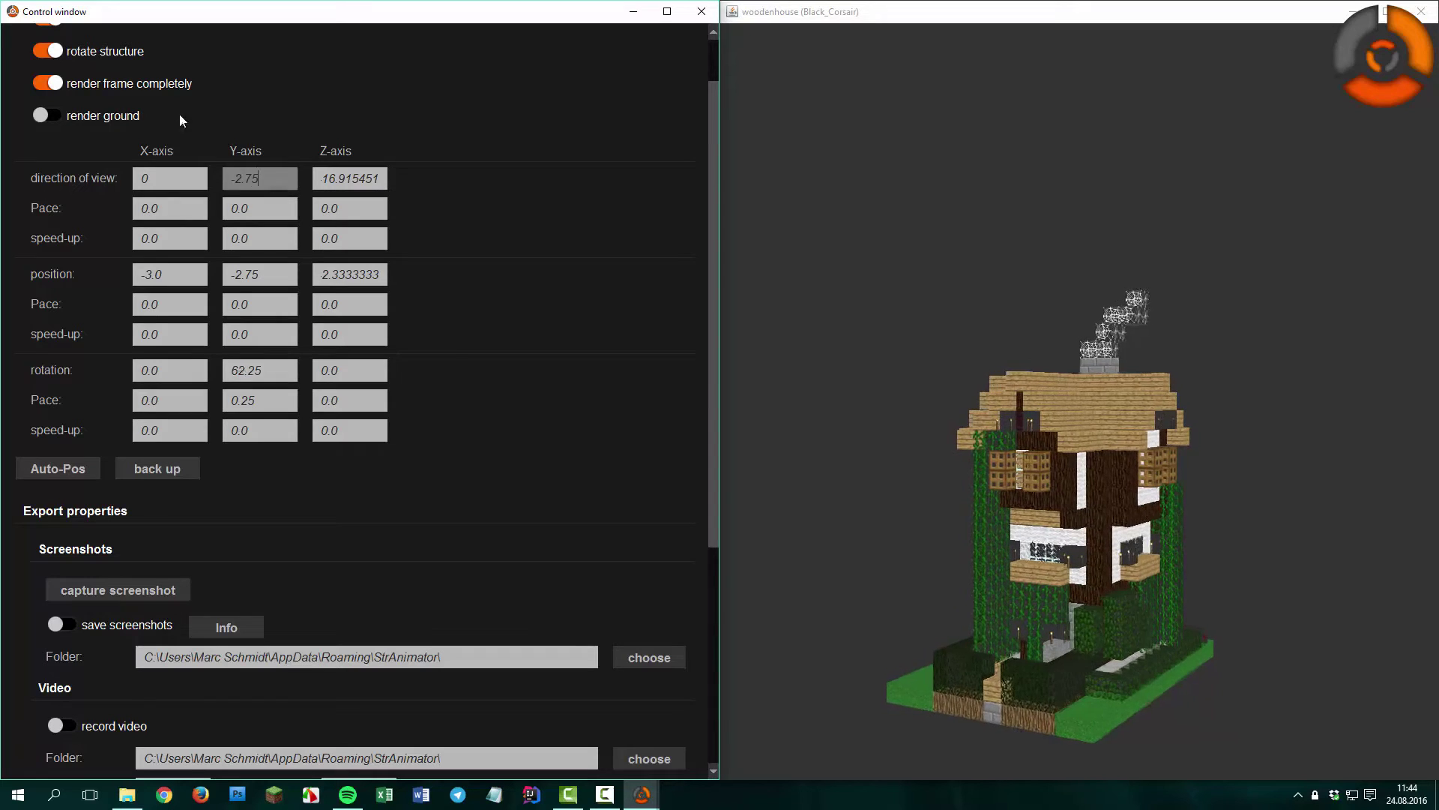
key("Return")
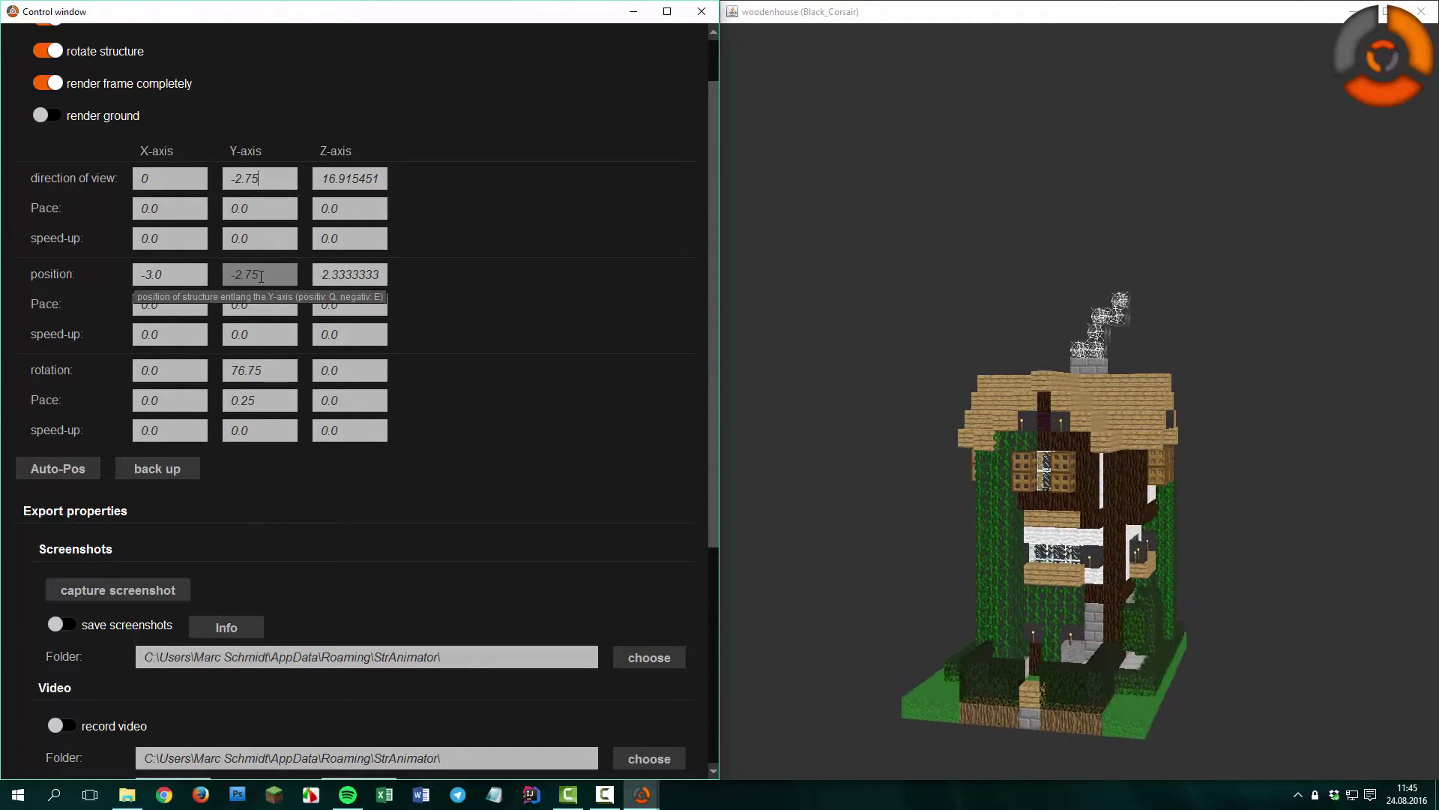
Step: Set position X to -3 after trying 5 and briefly checking the viewer full screen
left_click_drag(164, 274, 134, 272)
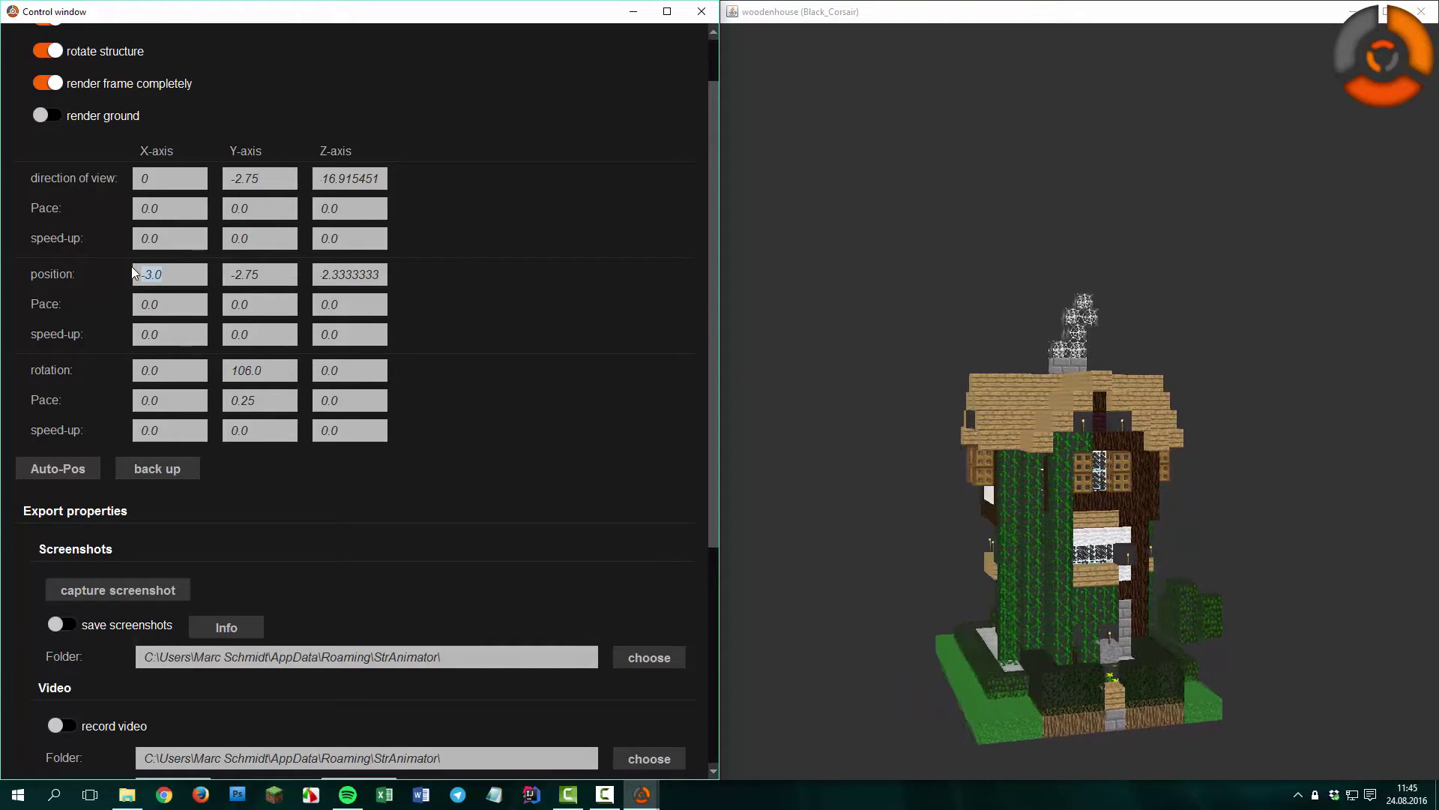
type("5")
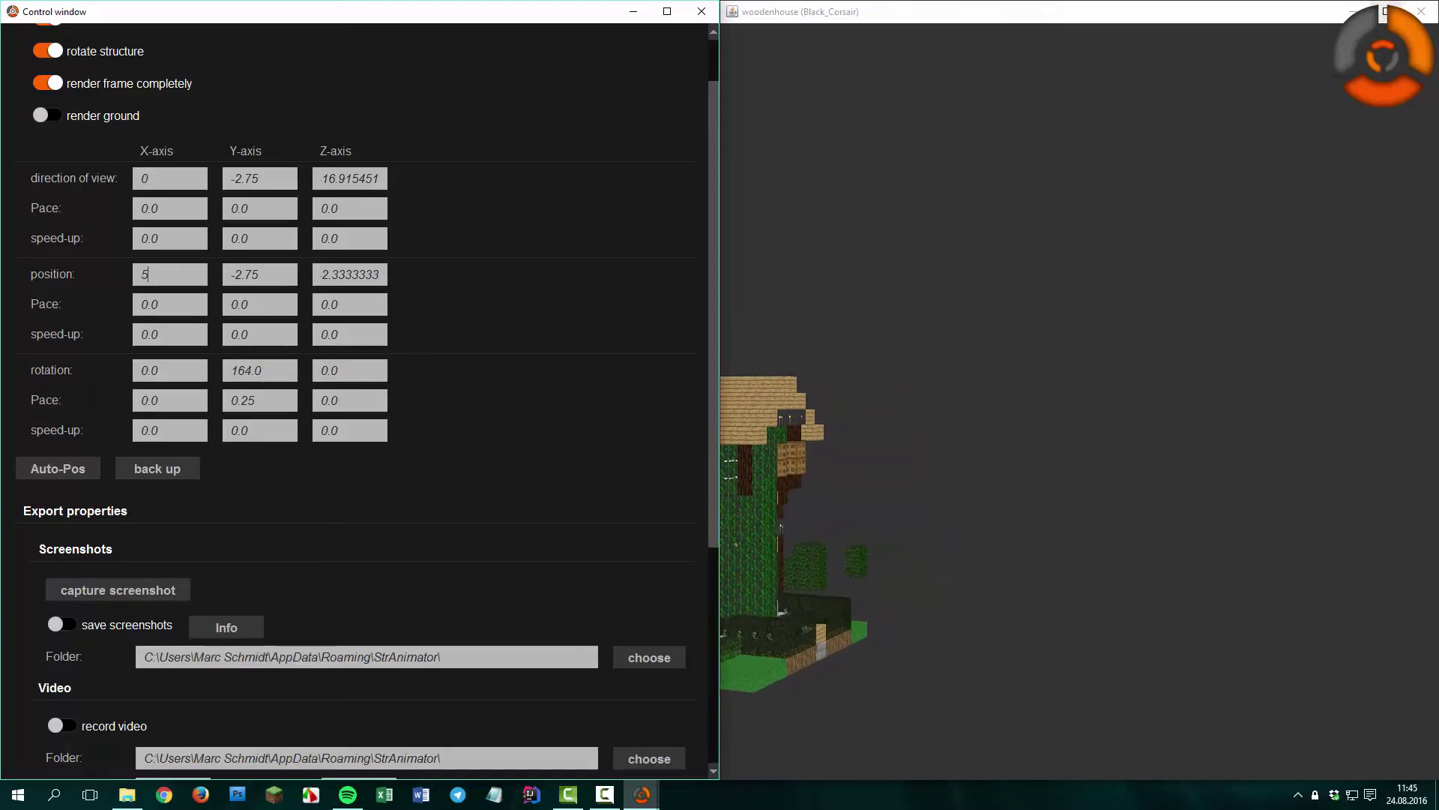
left_click(1386, 11)
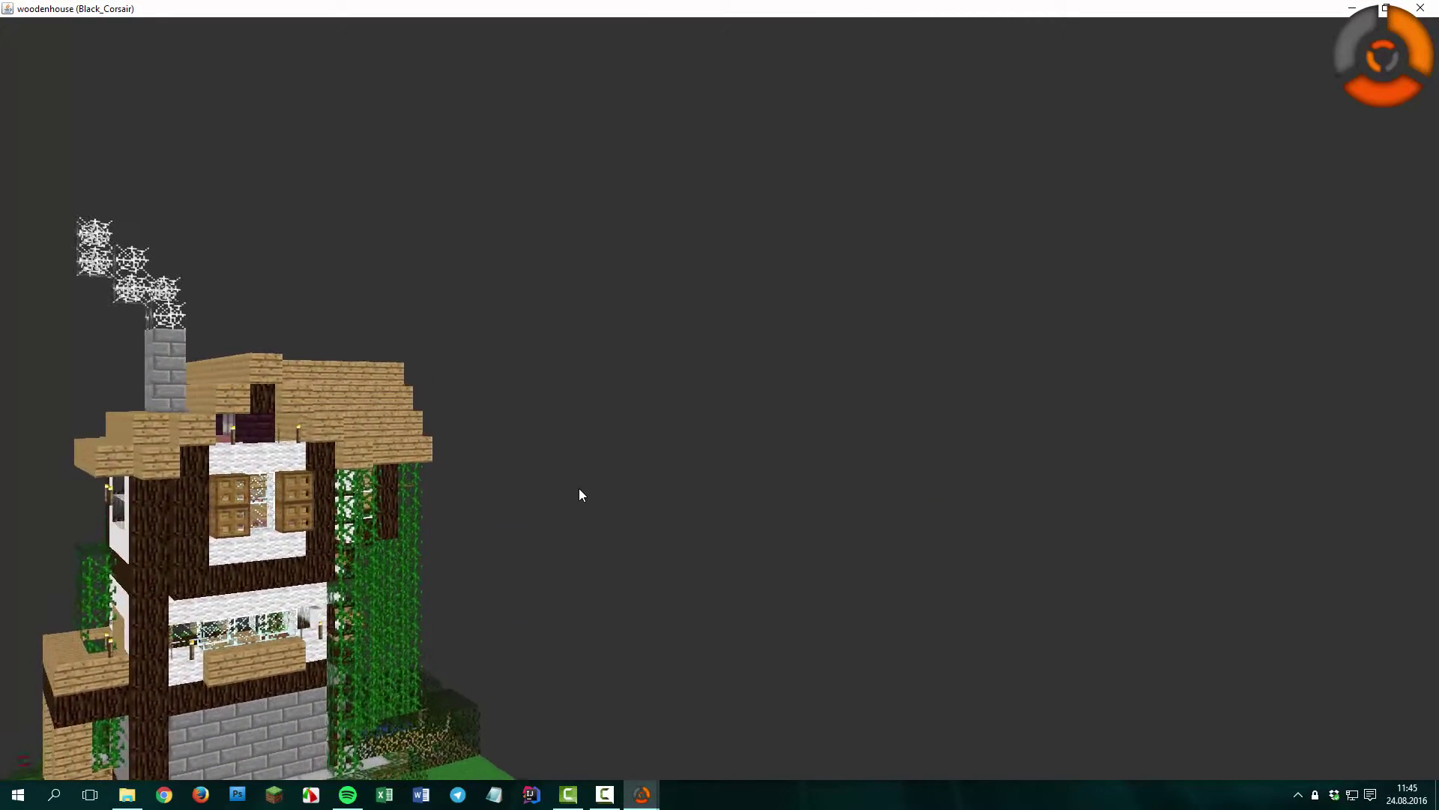
double_click(677, 6)
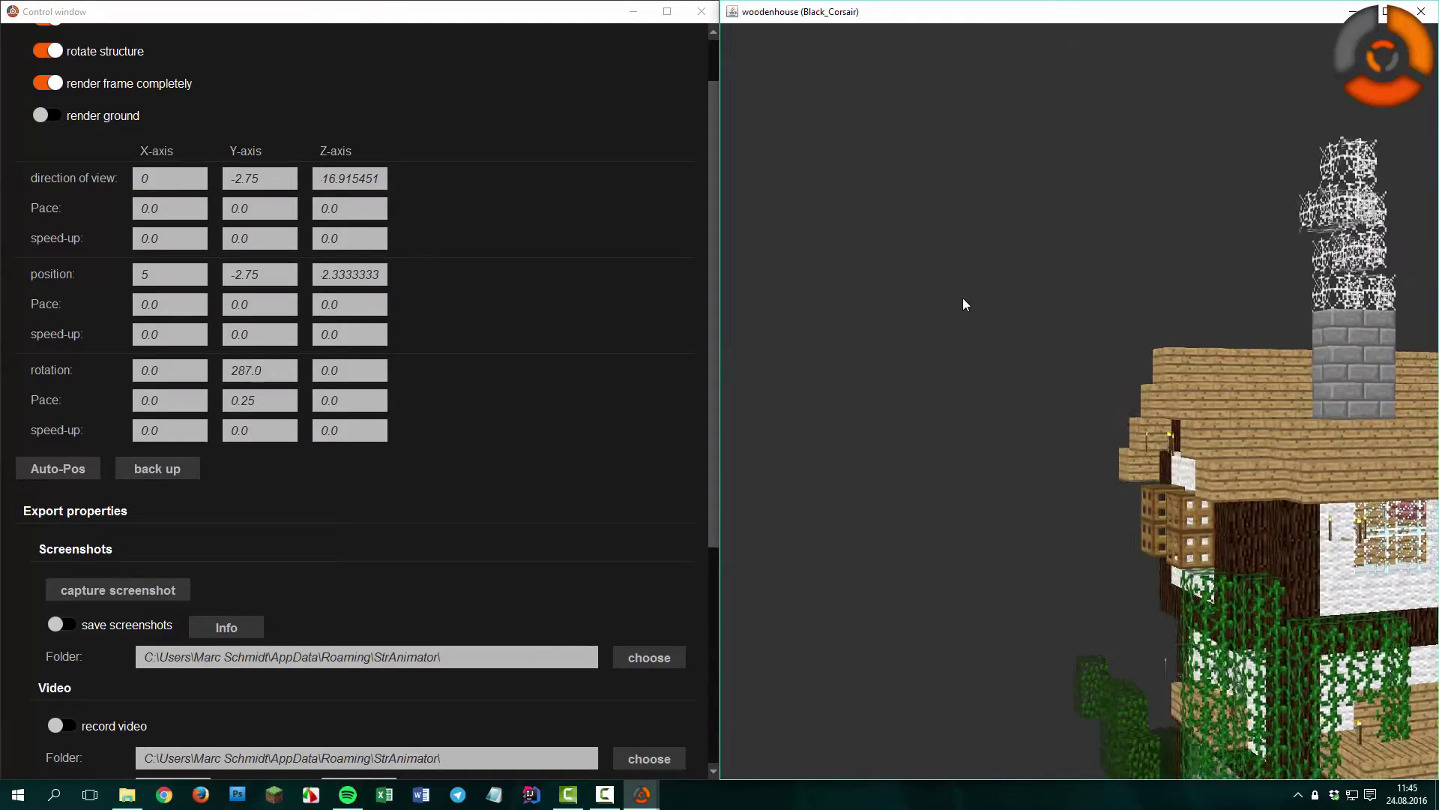
left_click(150, 274)
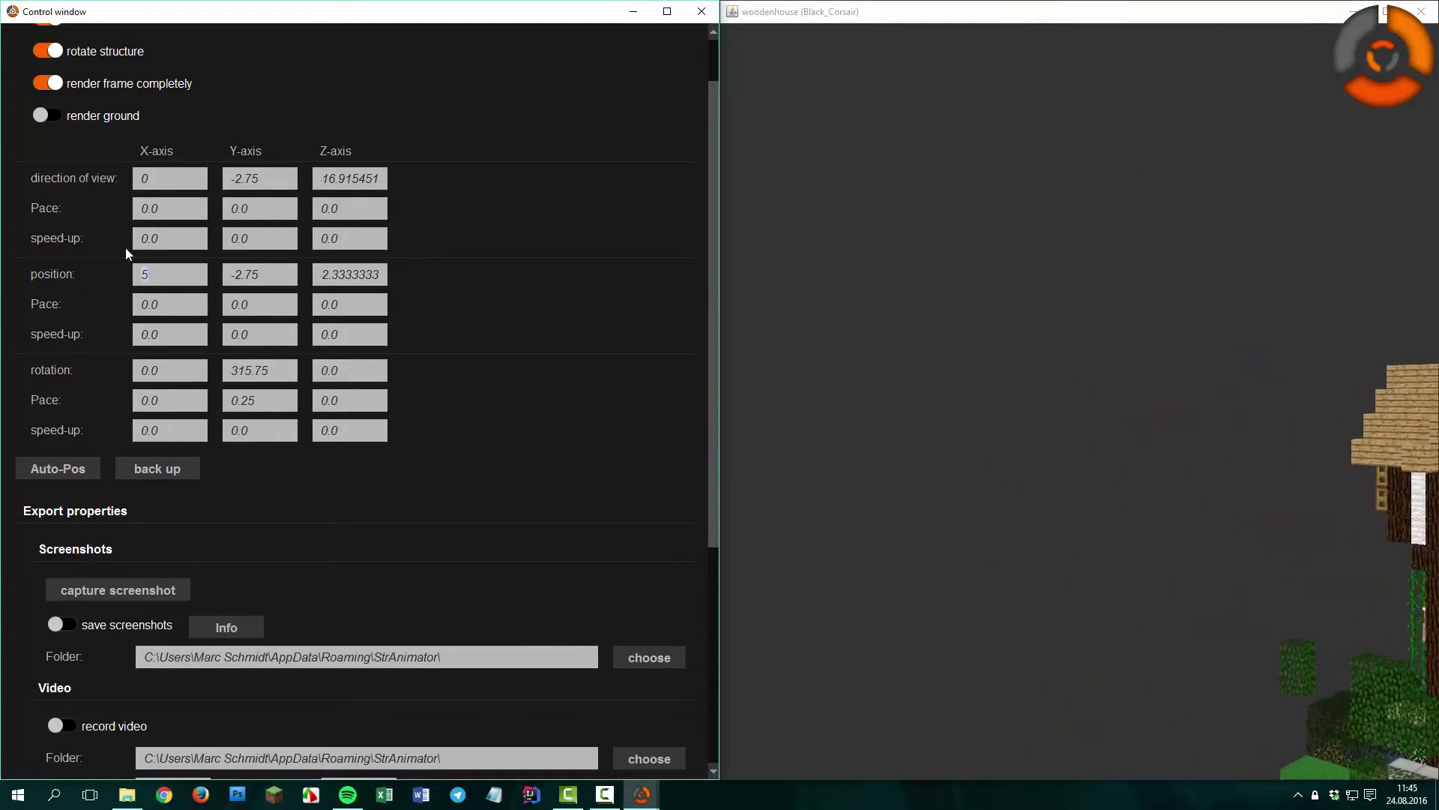
type("-3")
key("Return")
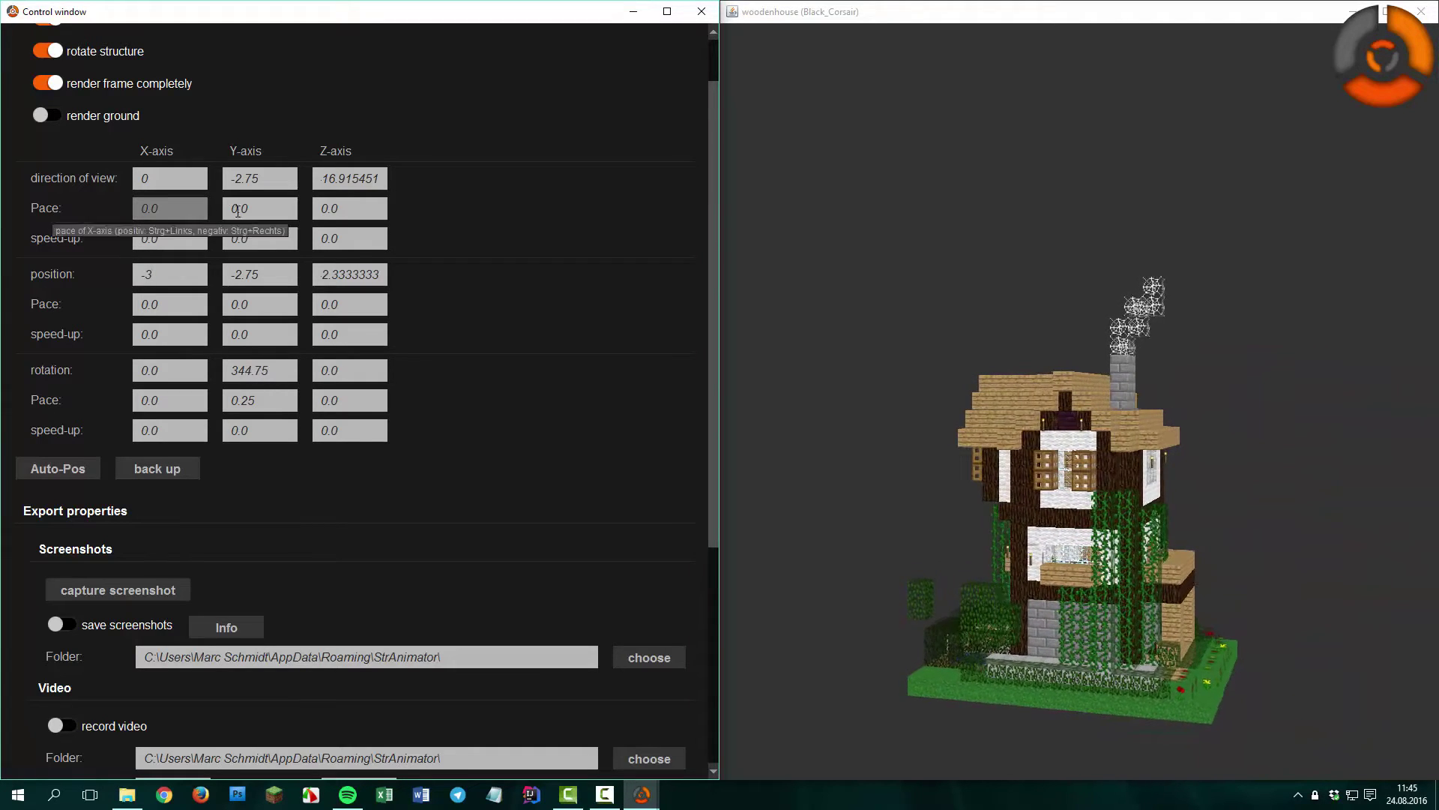
Step: Set position Z to -5 and position Y to 4
left_click(324, 275)
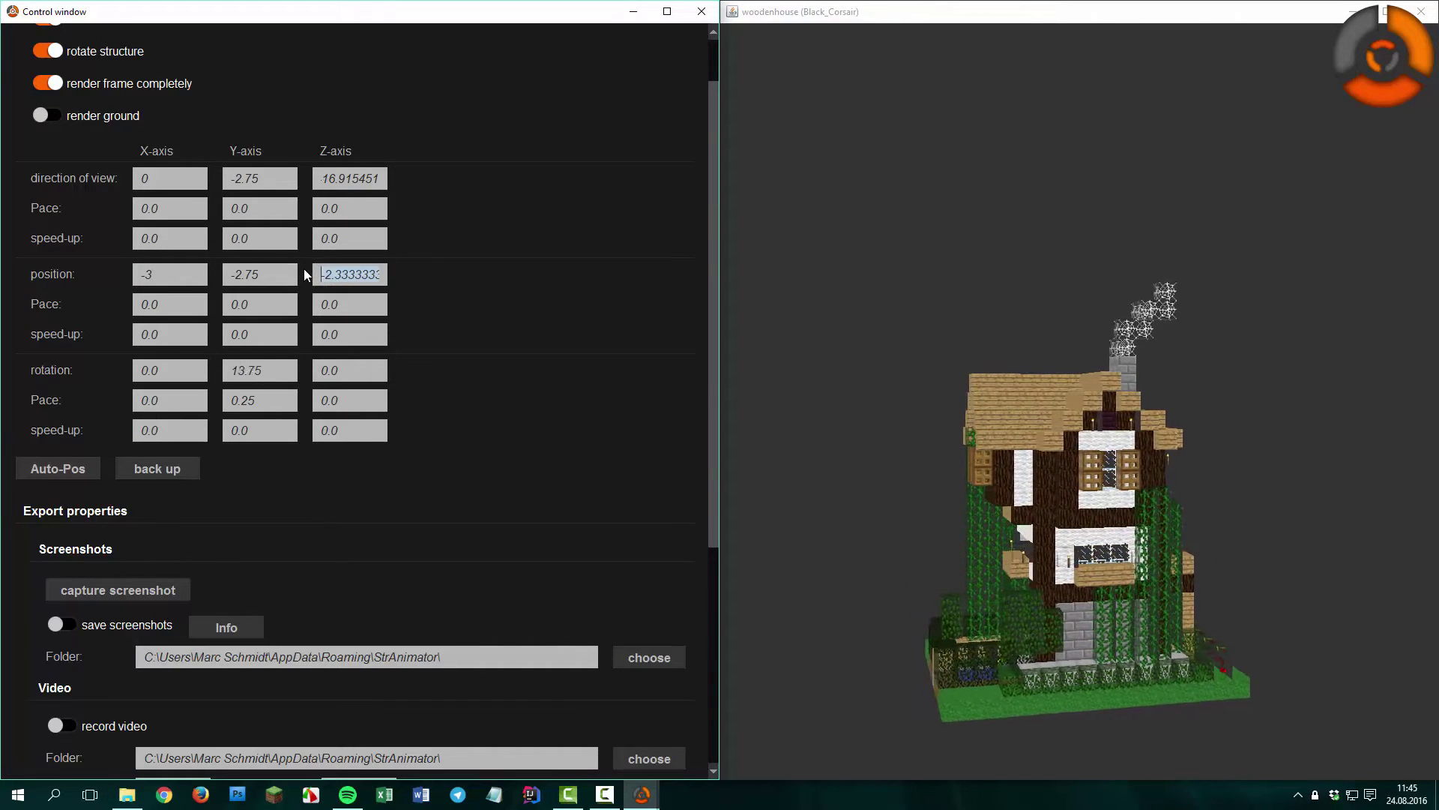
type("-5")
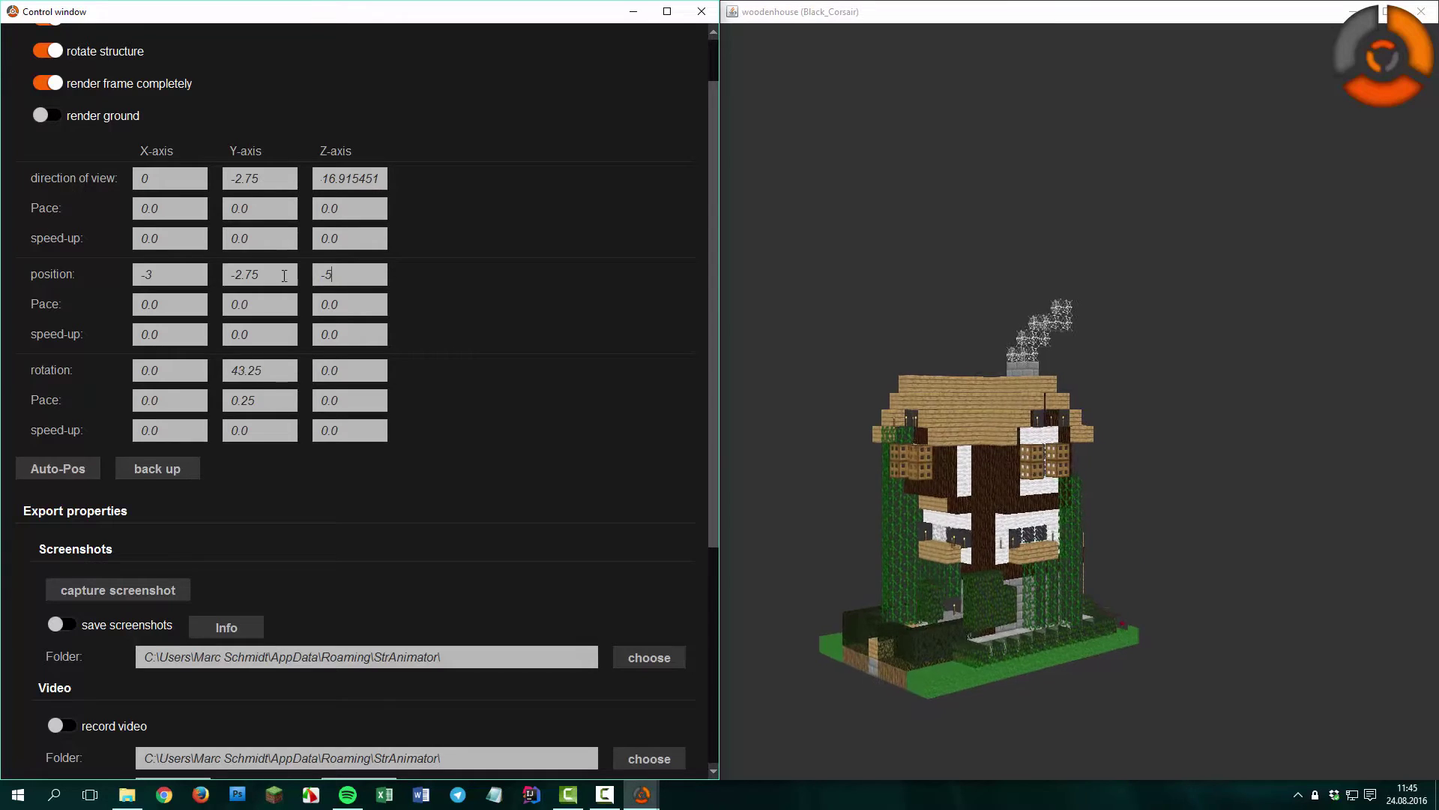
left_click(225, 272)
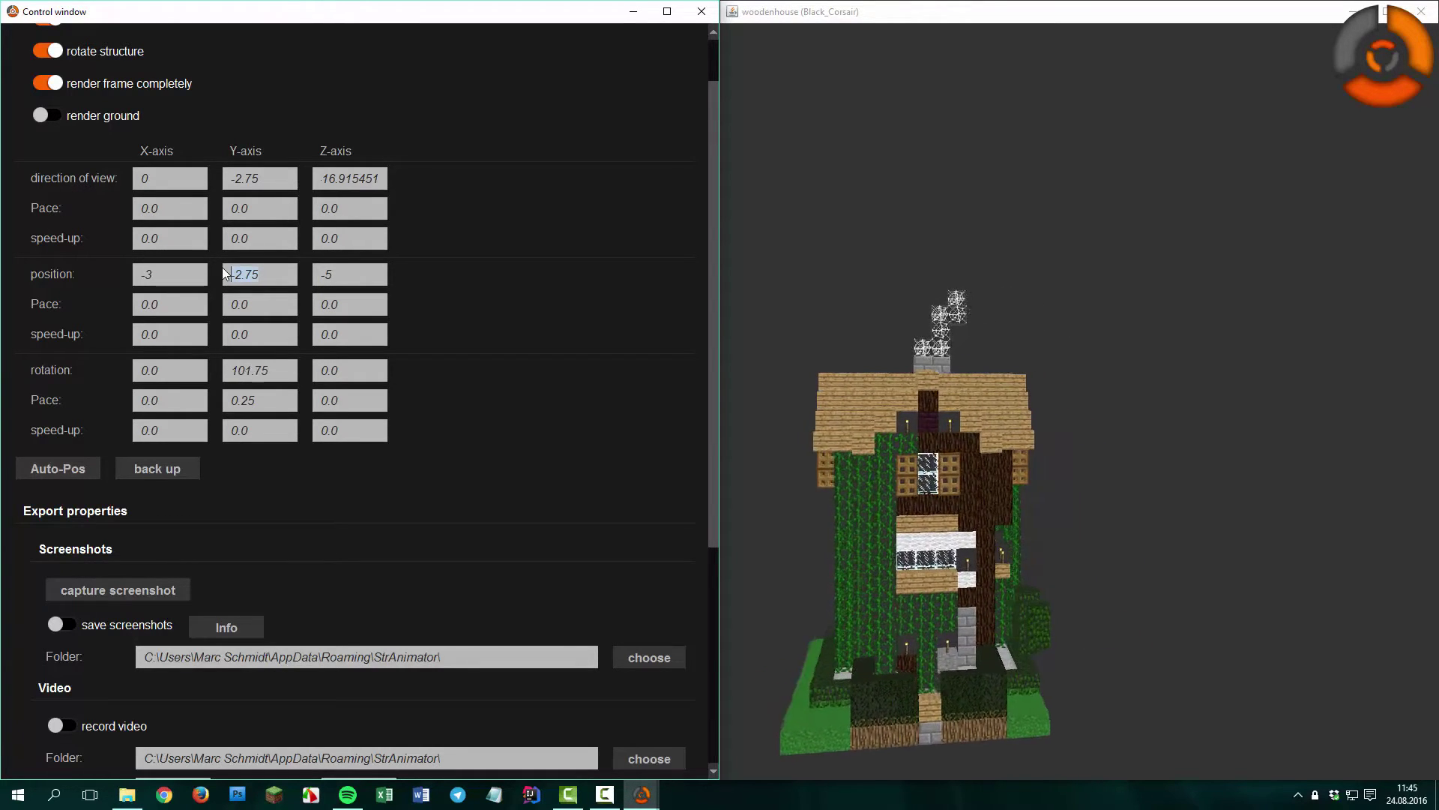
type("8")
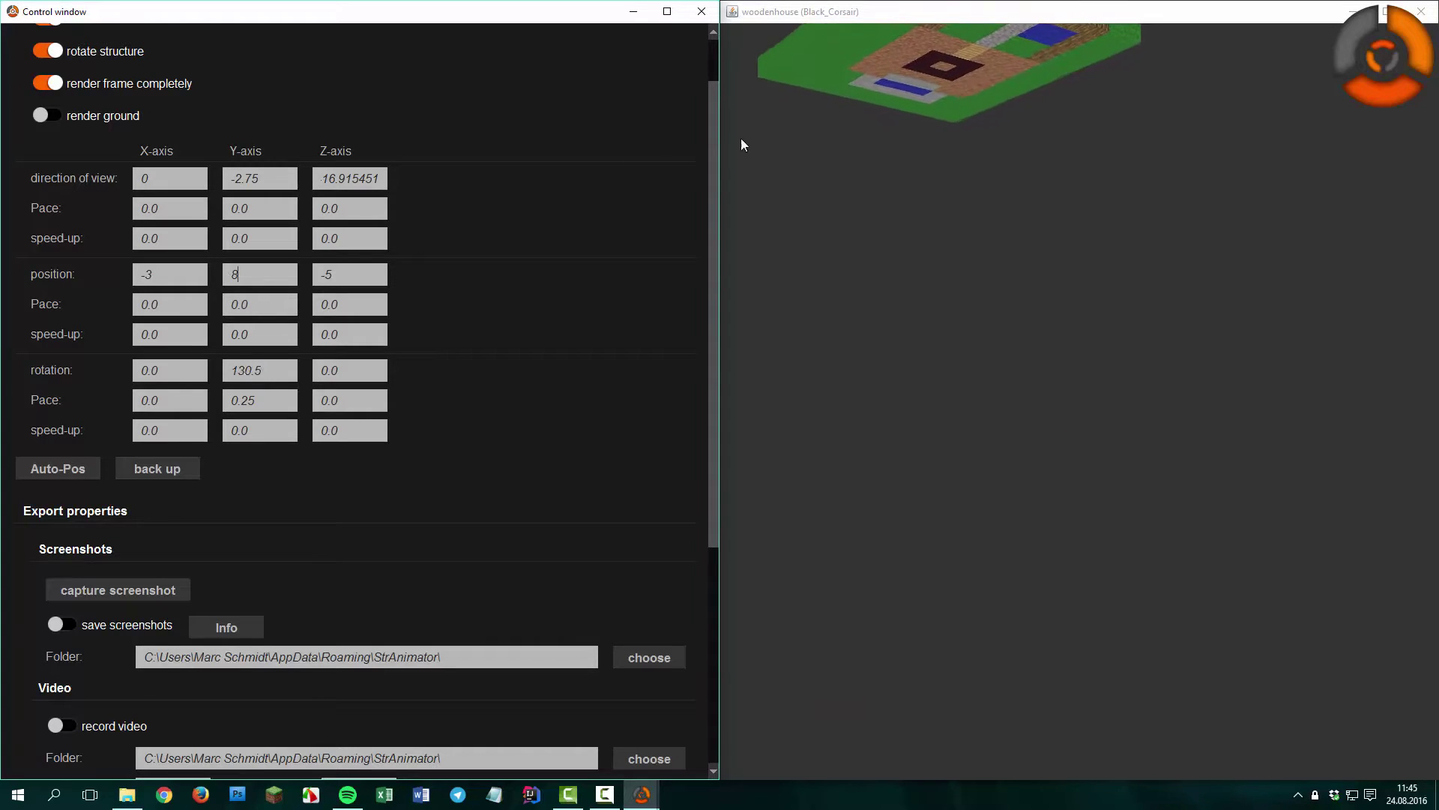
key("BackSpace")
type("4")
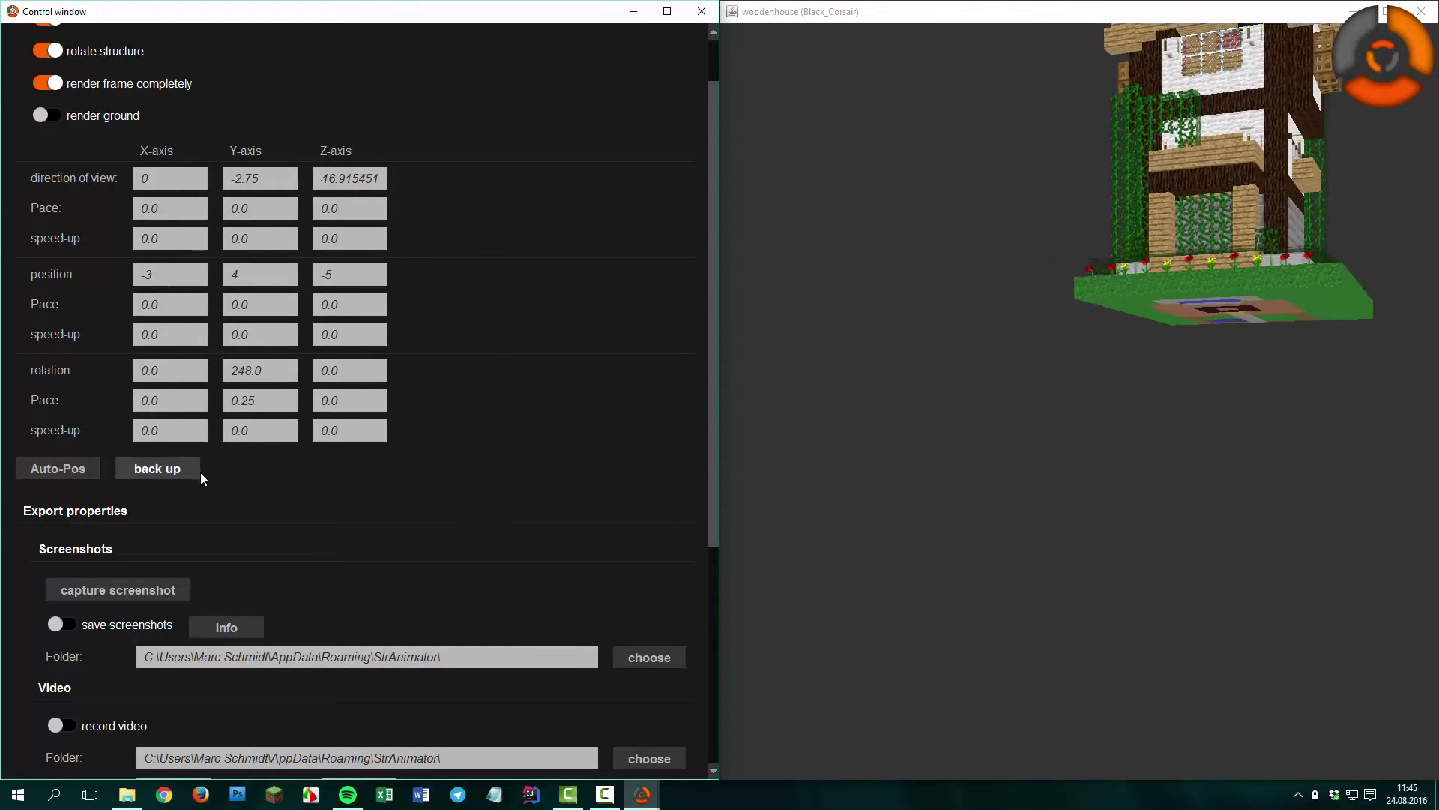
Step: Restore the saved position with 'back up' and reframe the house using Auto-Pos
left_click(163, 470)
left_click(38, 472)
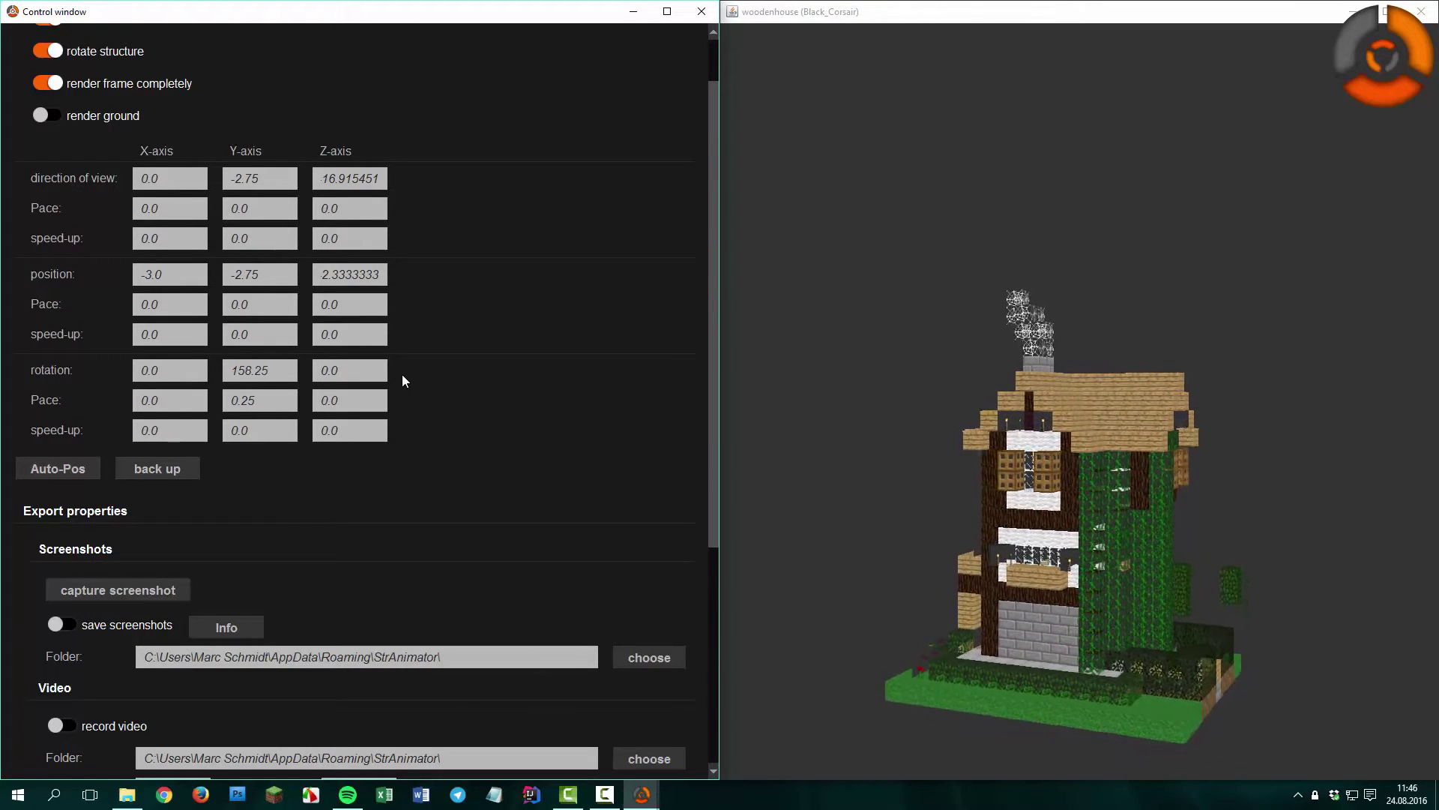
left_click(271, 402)
Step: Set the Y rotation pace to 0, then try Y rotations 360, 90, 180 and settle on 0
type("0")
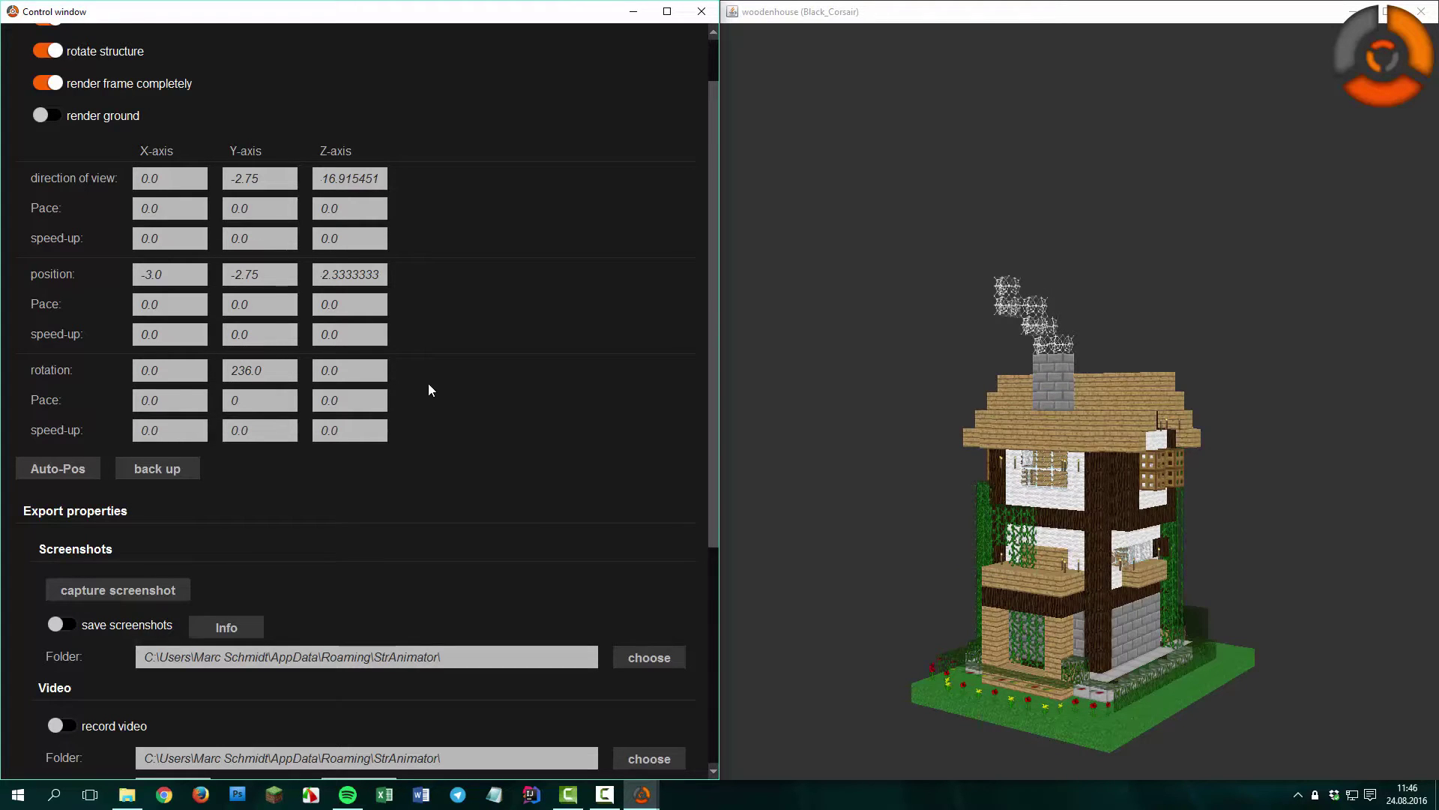
left_click(274, 373)
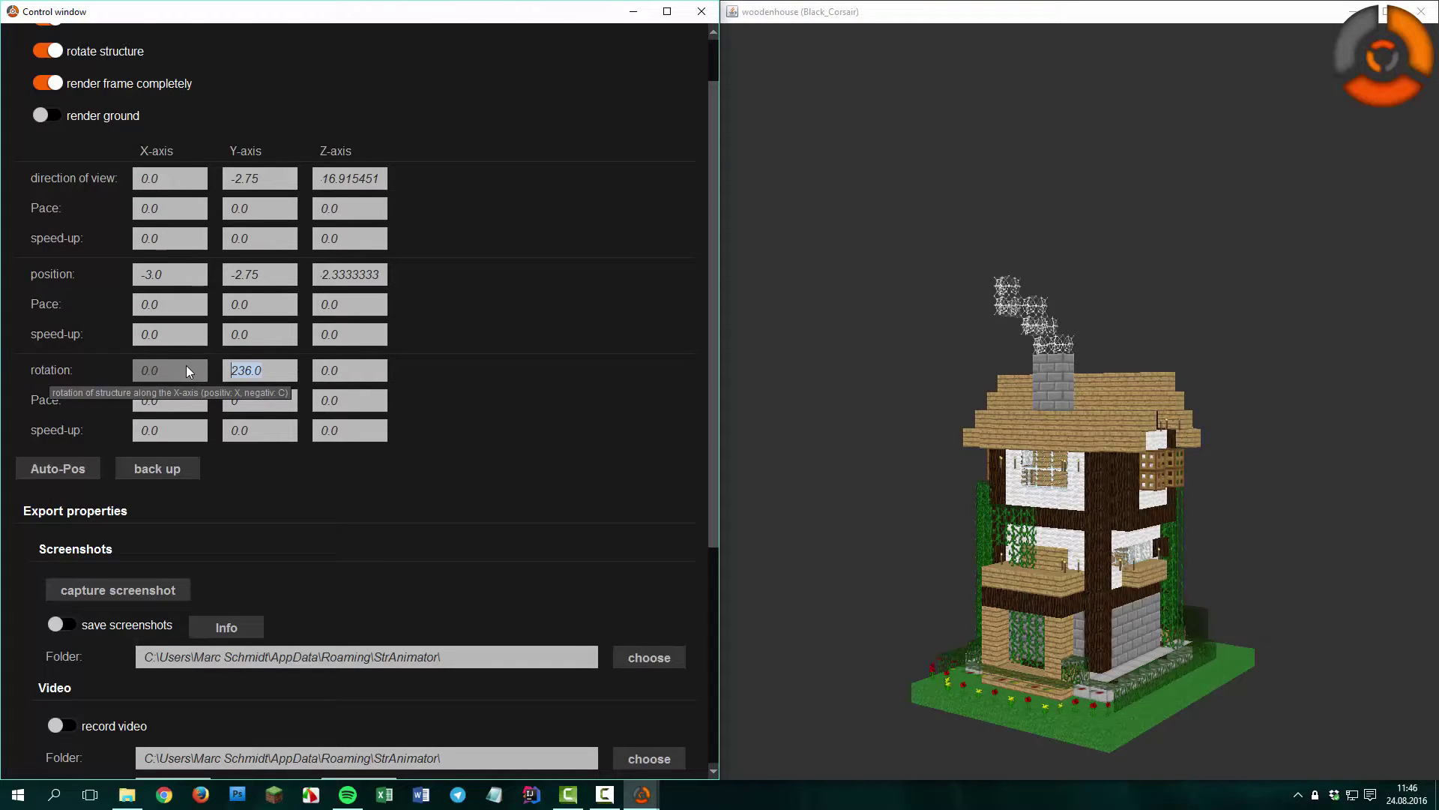
type("360")
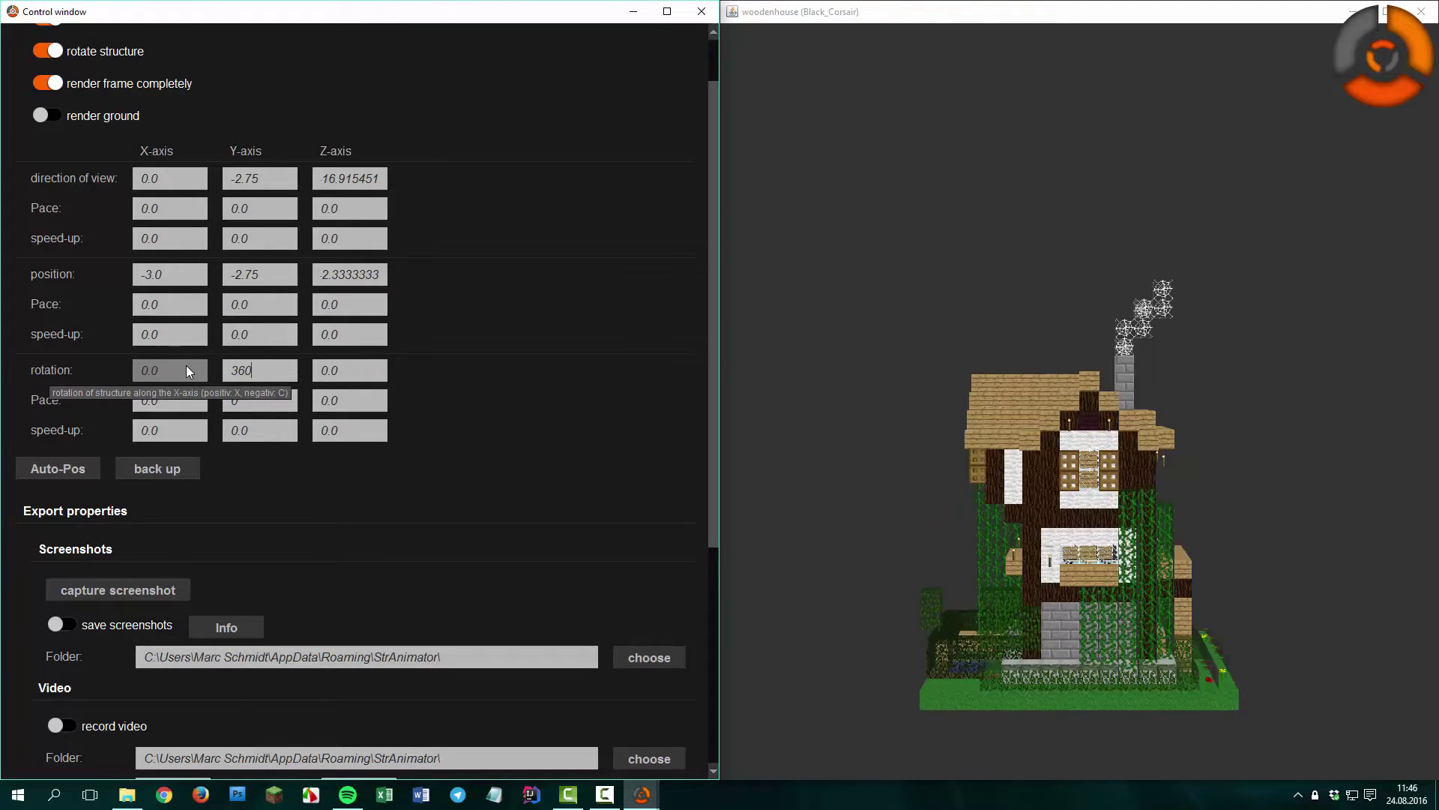
key("BackSpace")
key("BackSpace")
key("BackSpace")
type("90")
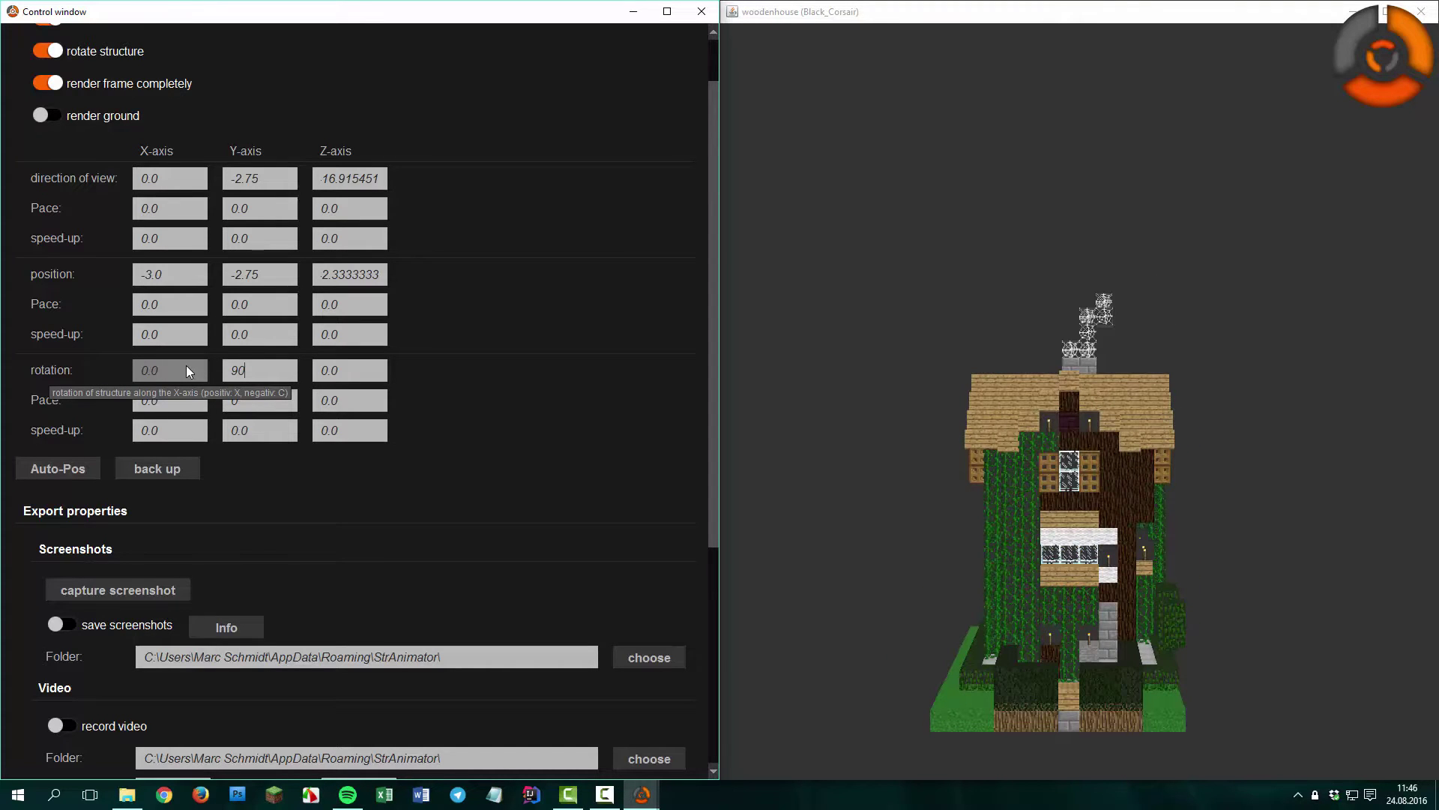
key("BackSpace")
key("BackSpace")
type("180")
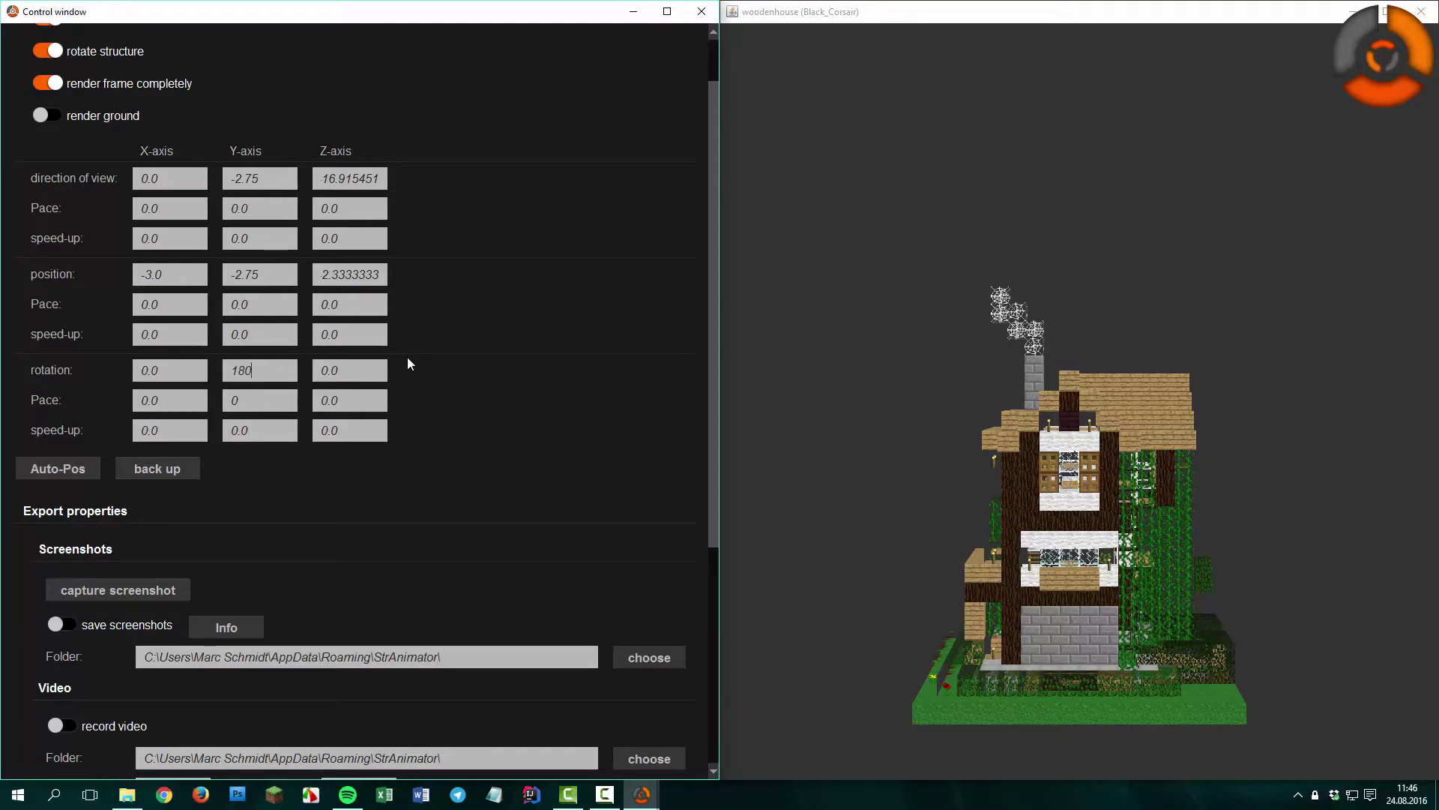
key("BackSpace")
key("BackSpace")
key("BackSpace")
type("0")
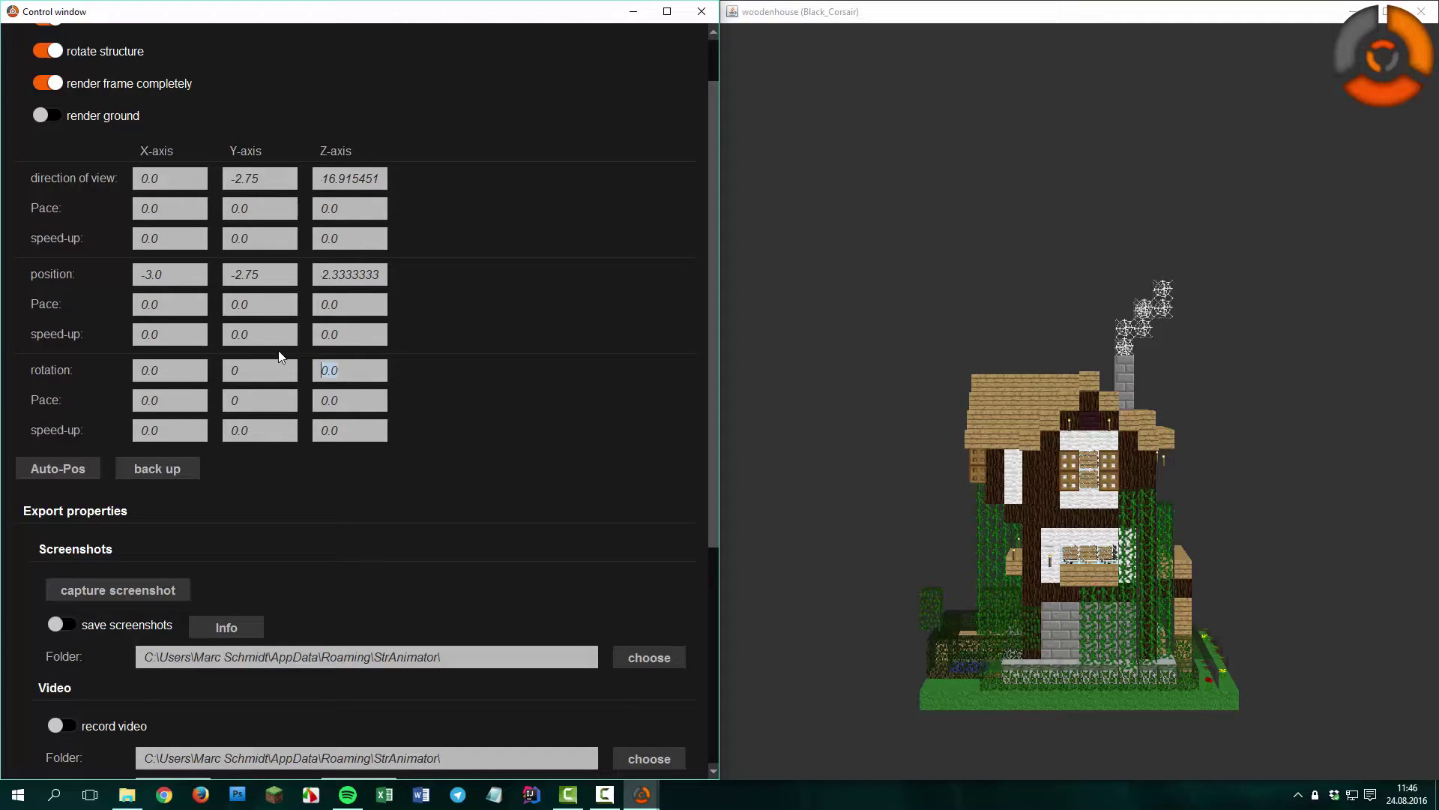
Step: Tilt the house by 25 on both the X and Z rotation axes
type("50")
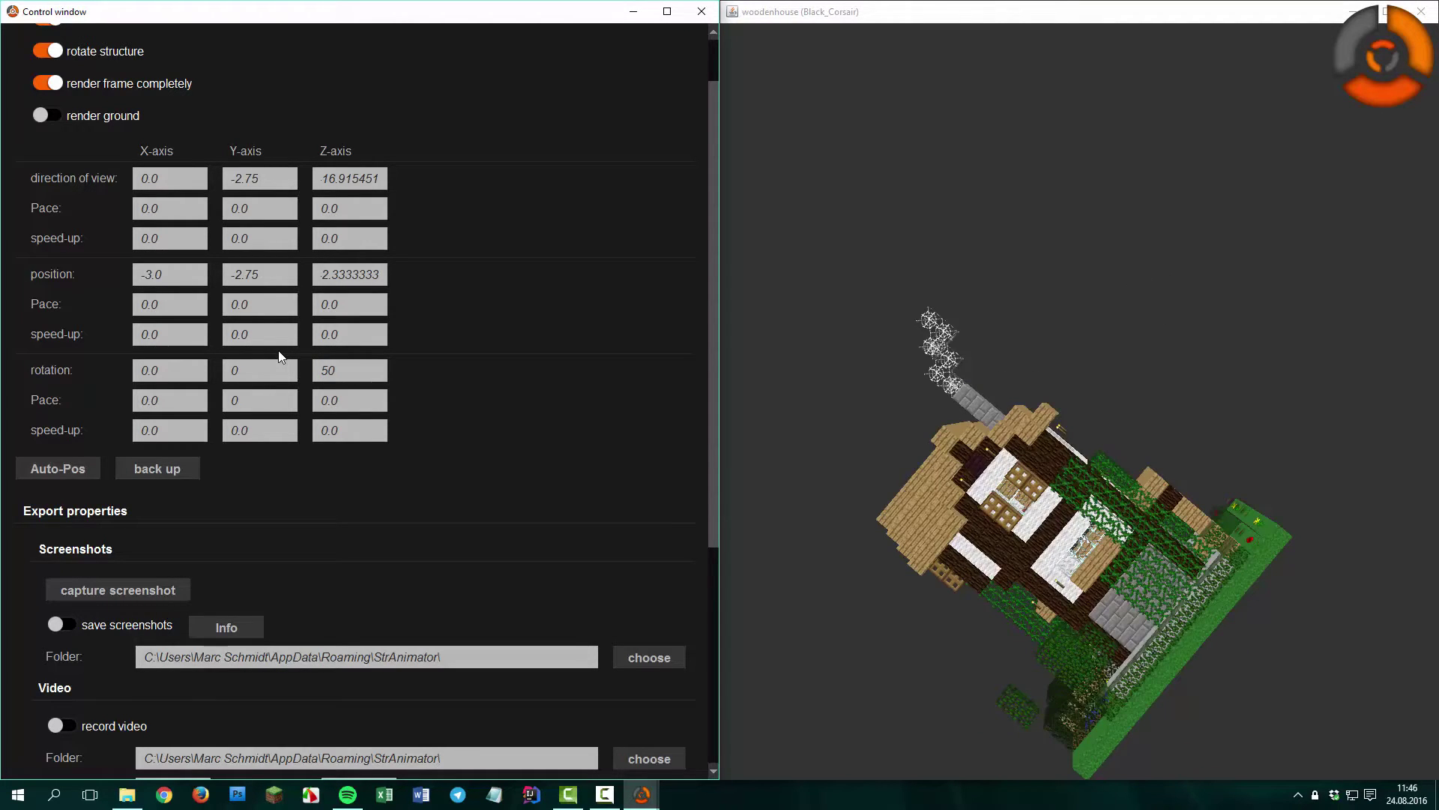
key("BackSpace")
key("BackSpace")
type("25")
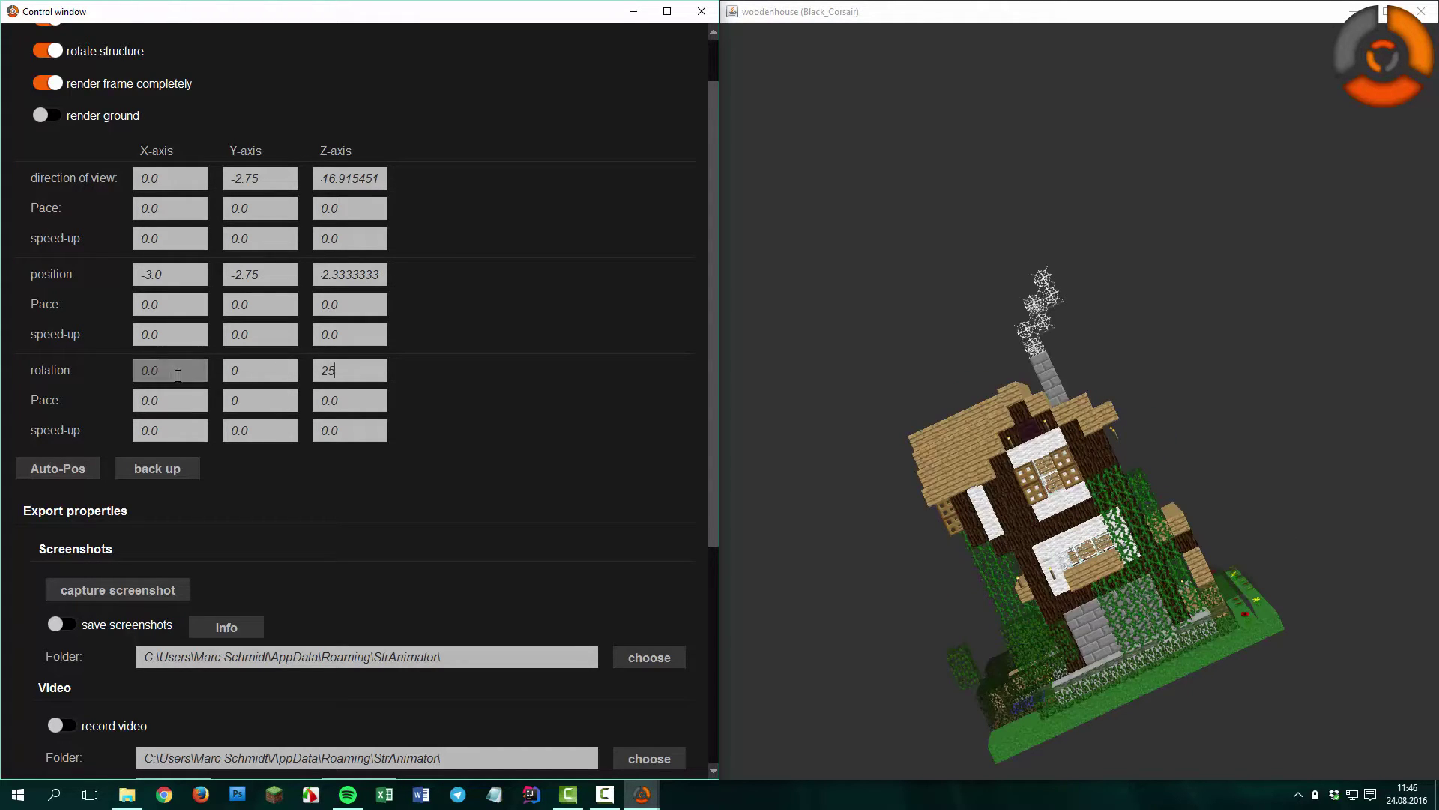
type("25")
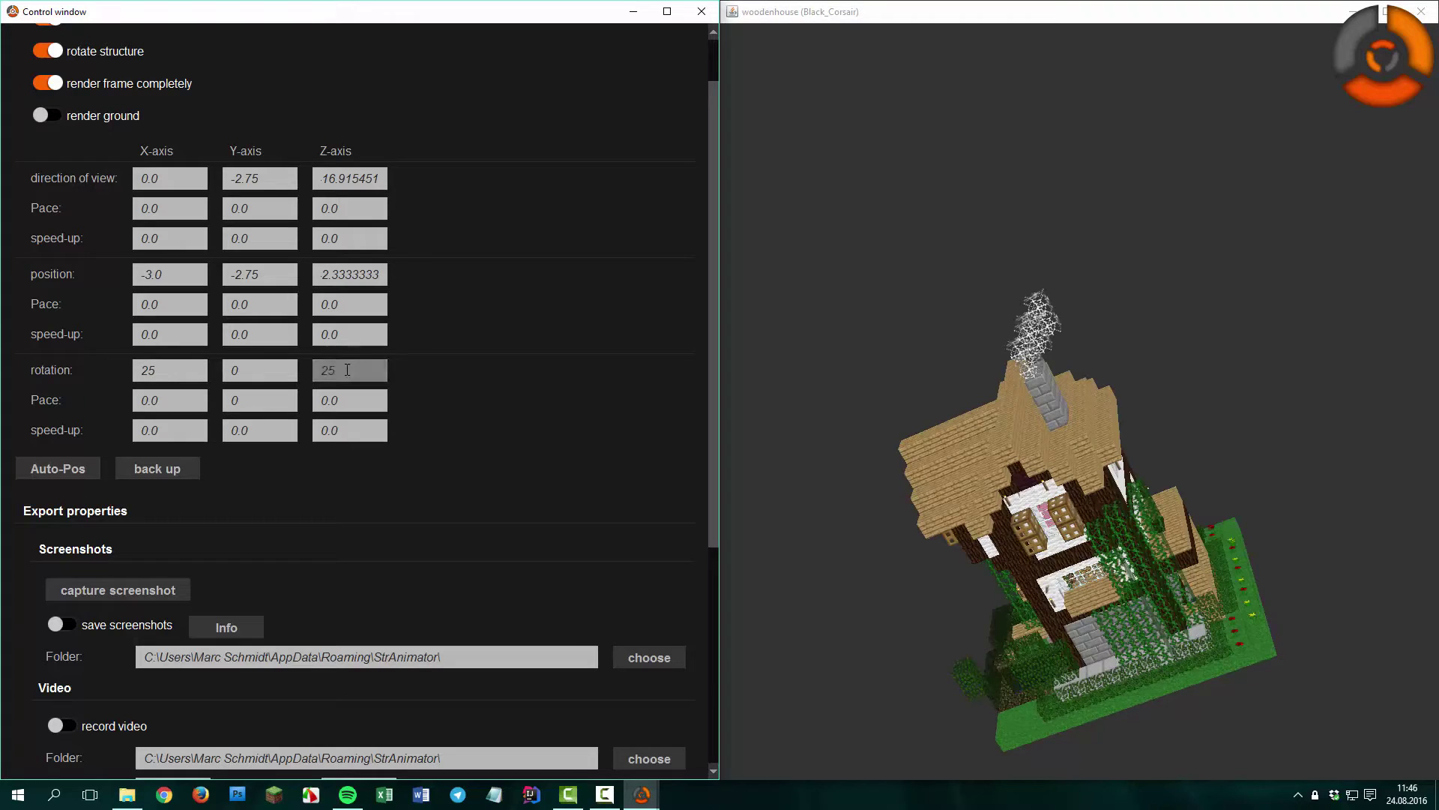
Step: Preview the tilted house full screen, then reset it upright with Auto-Pos
double_click(832, 221)
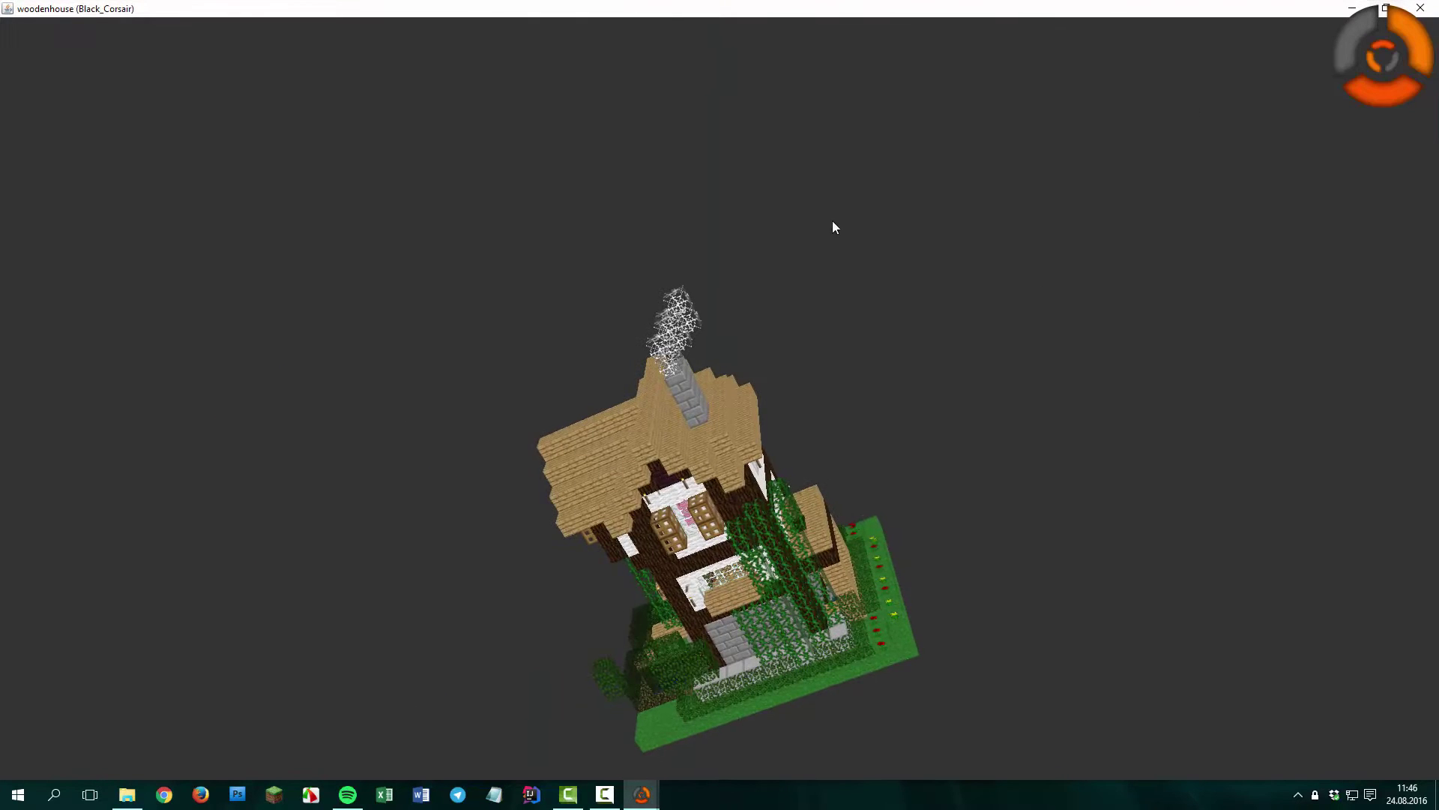
key("alt+F4")
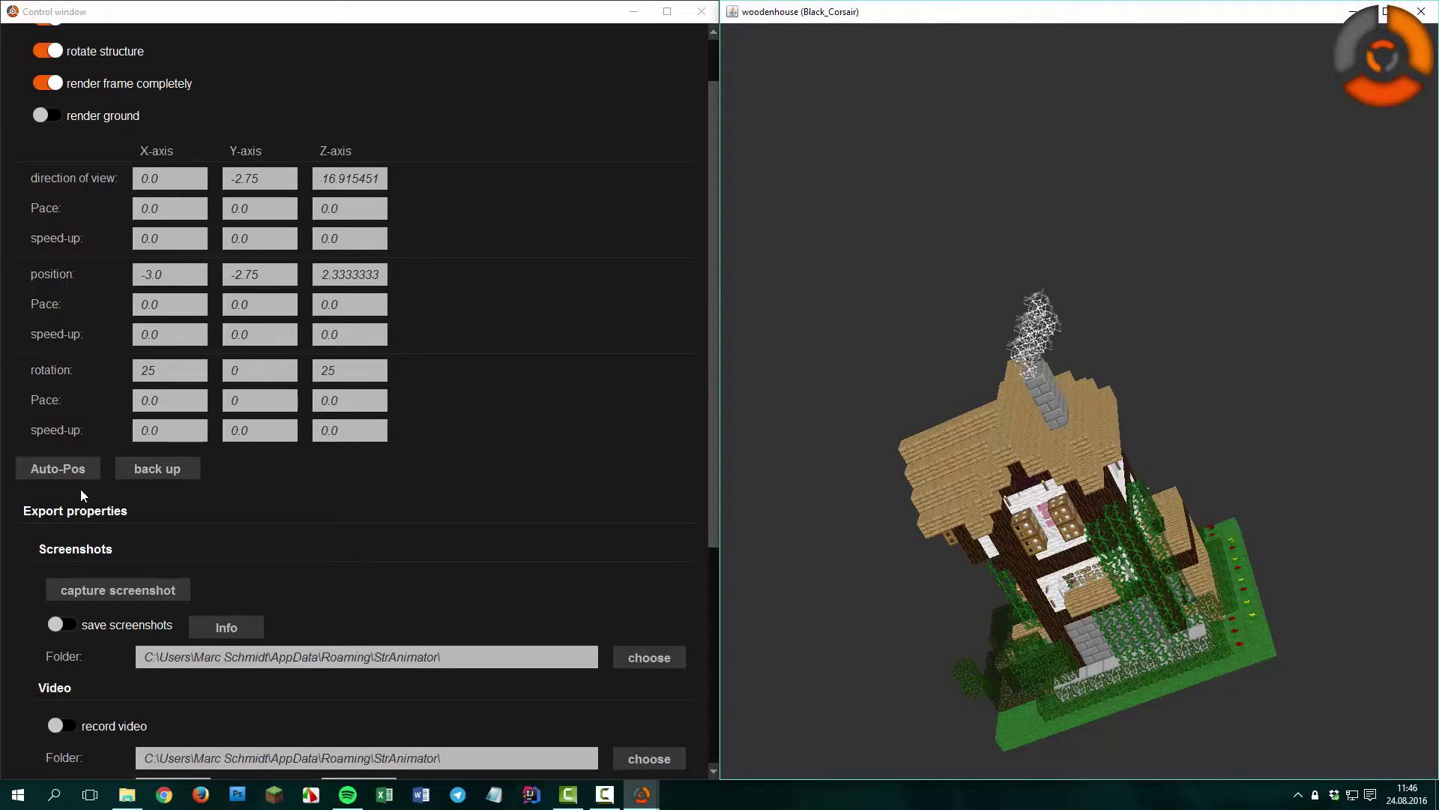
left_click(71, 471)
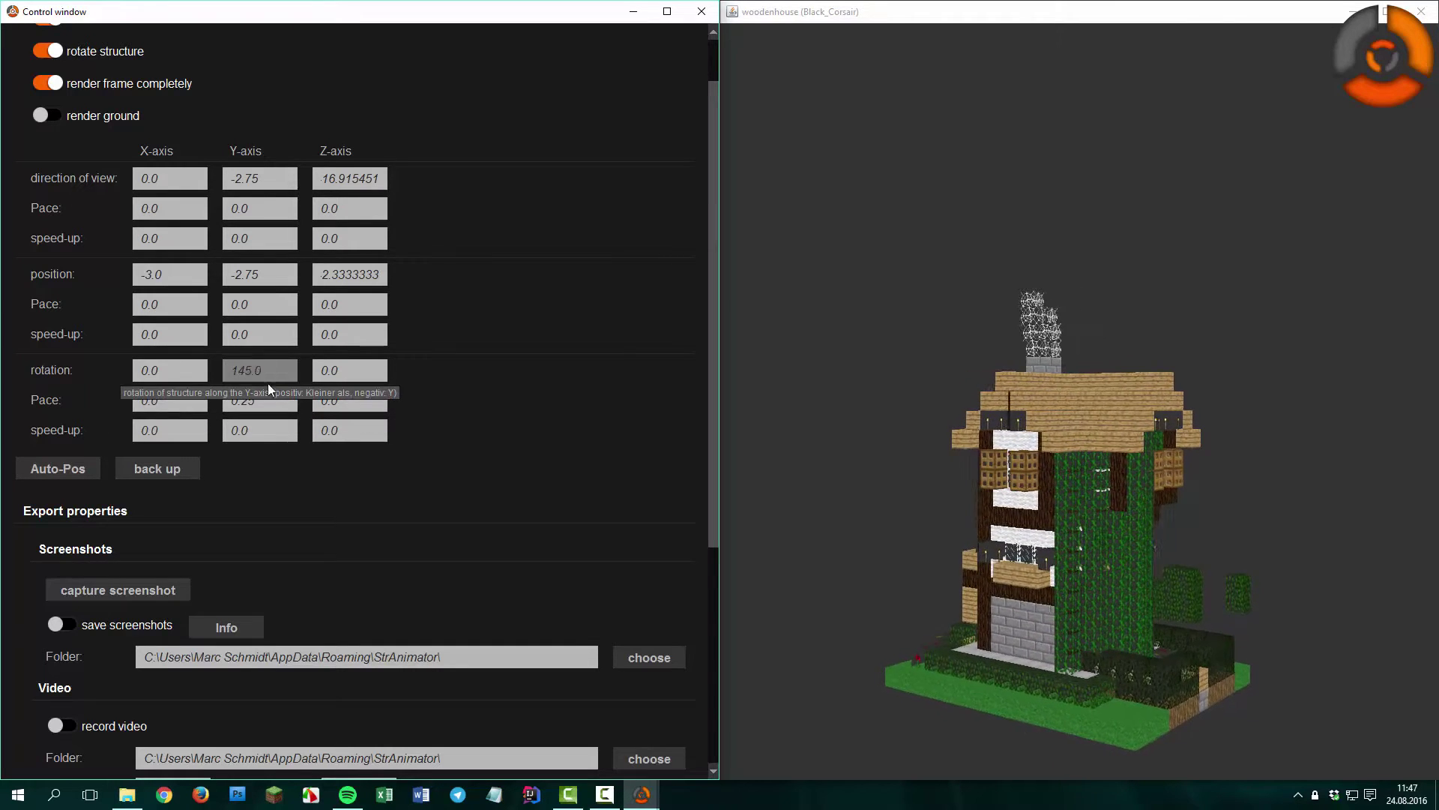
Step: Try Y rotation paces of 1 and 15, then set it to 0 so the house stands still
left_click(275, 399)
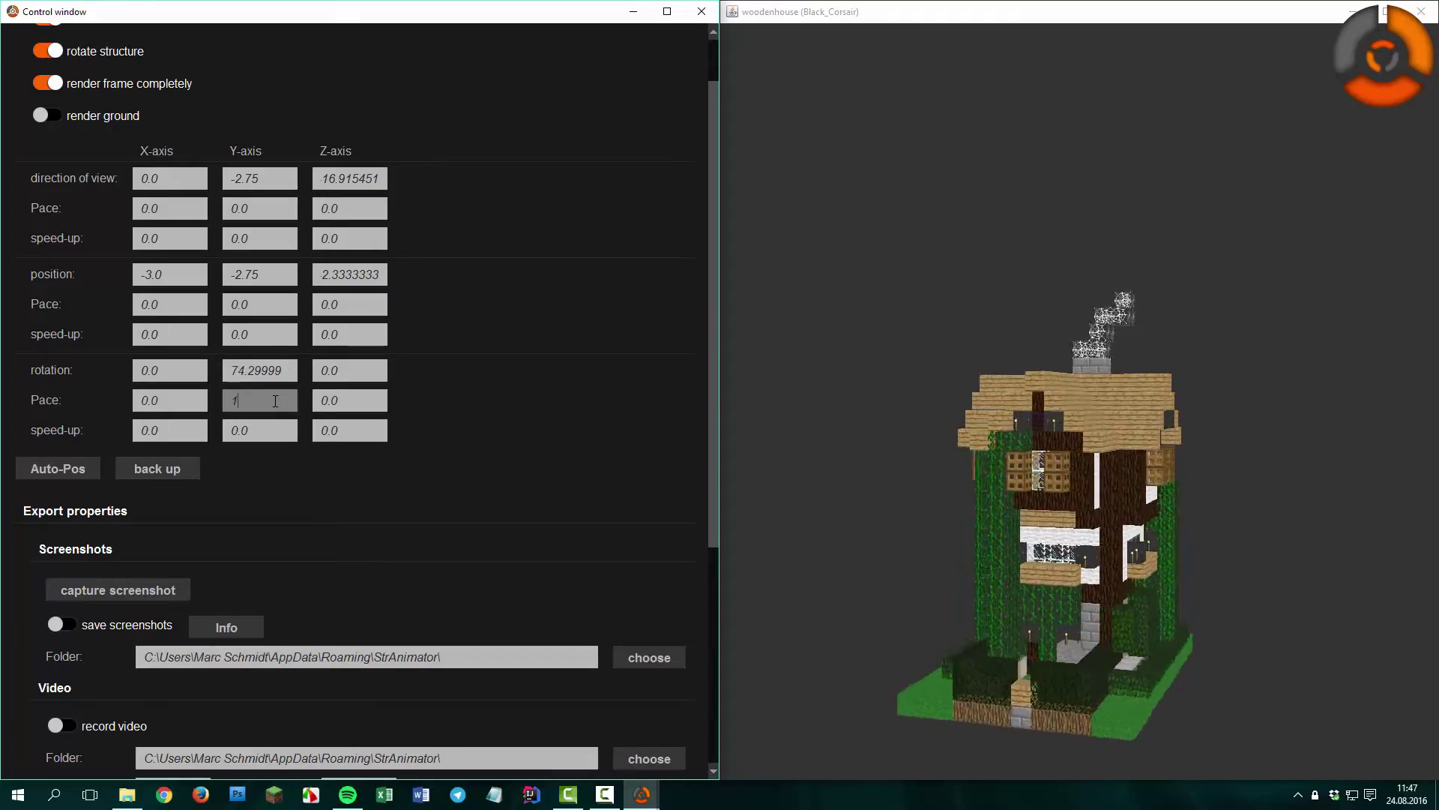
double_click(236, 399)
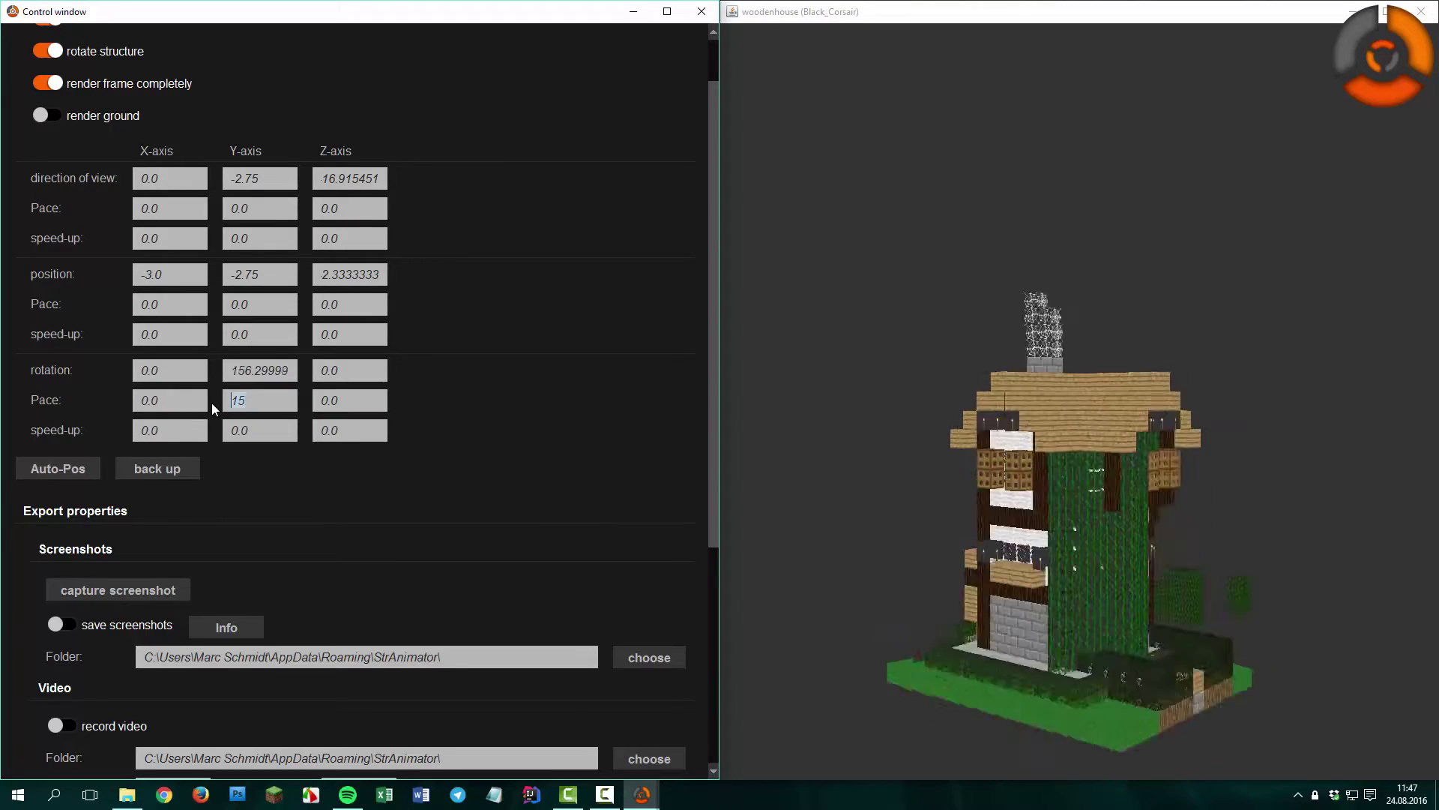
type("0.")
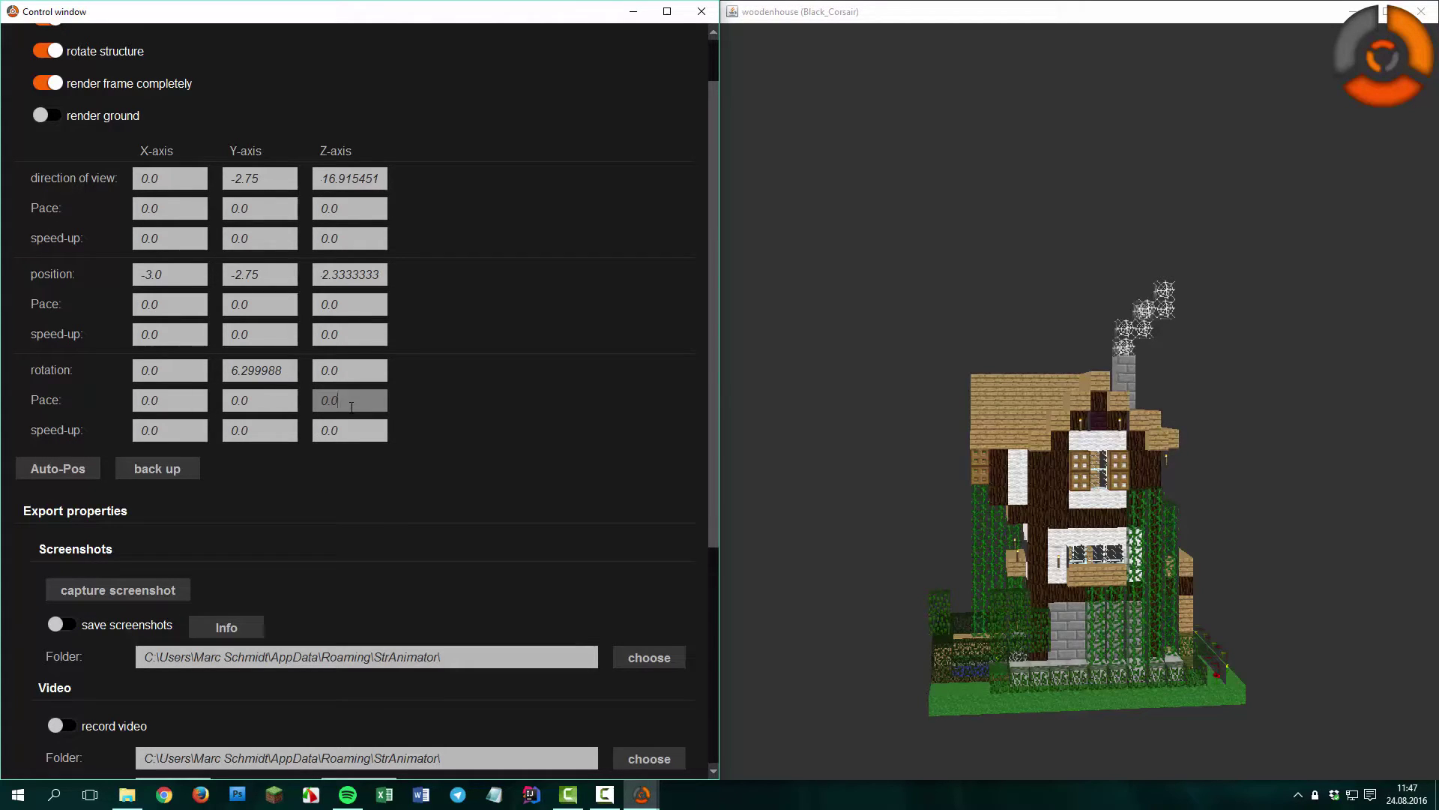
Step: Narrow the Control window and set rotation paces to X 0.5, Y 0 and Z 0.2
left_click_drag(720, 368, 433, 368)
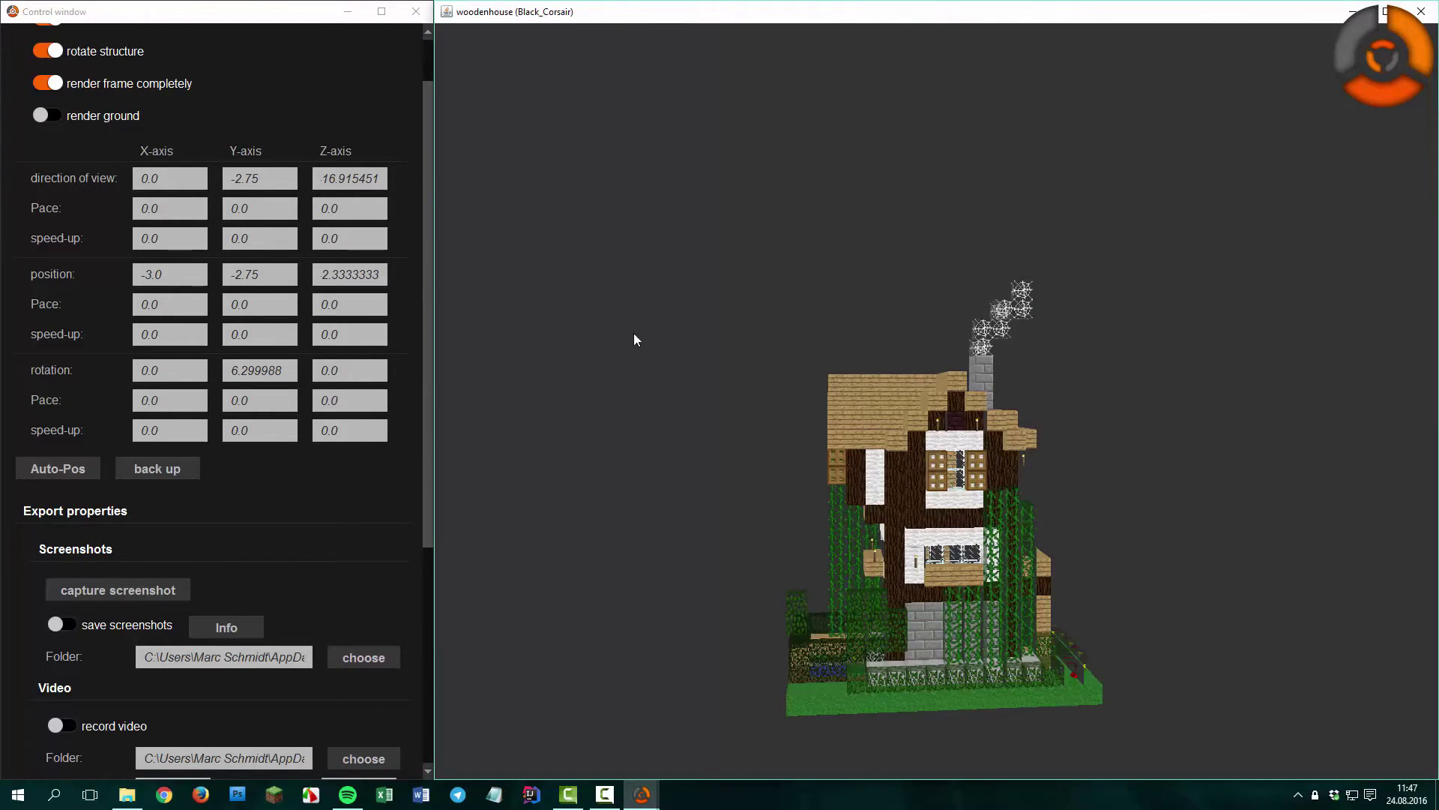
left_click(361, 398)
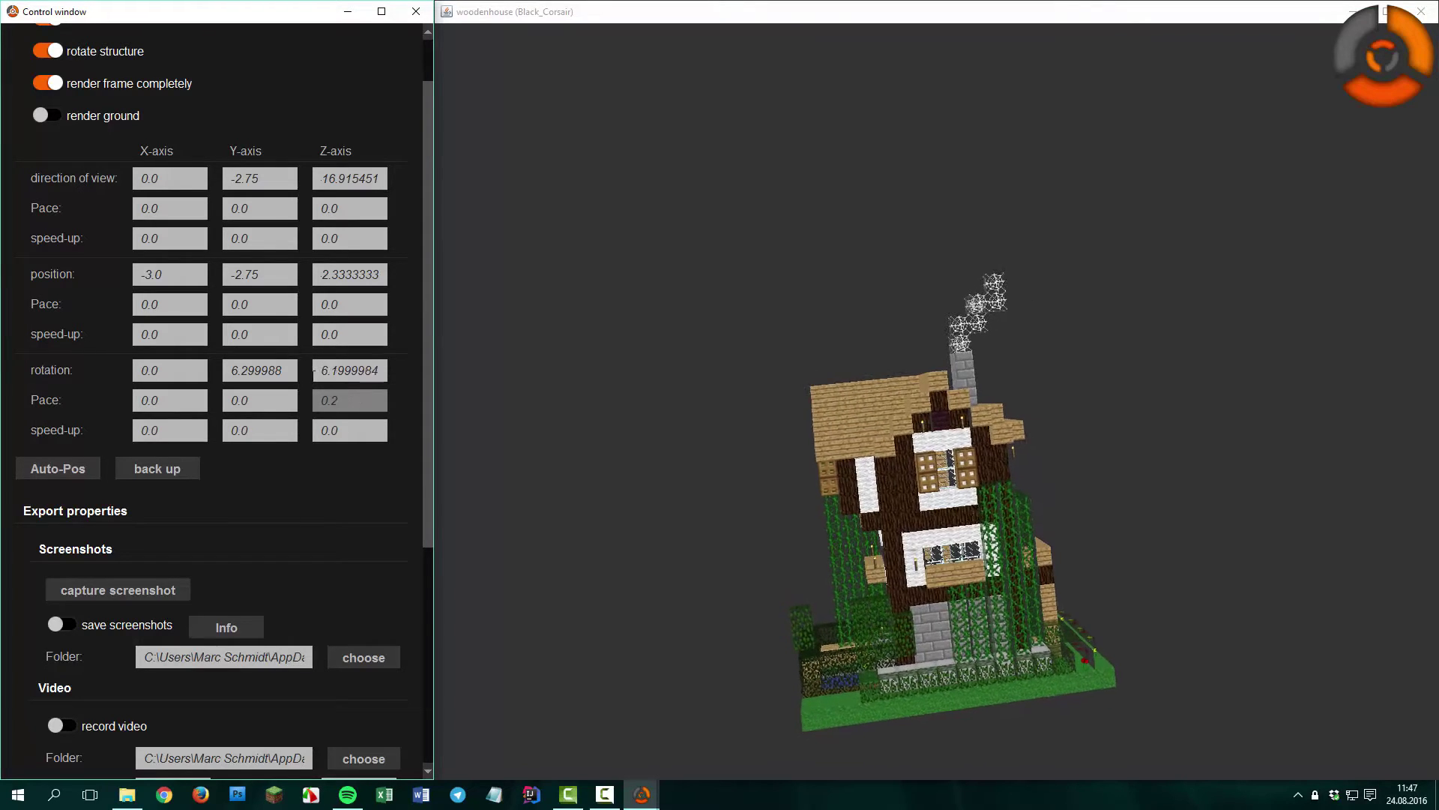
left_click(192, 400)
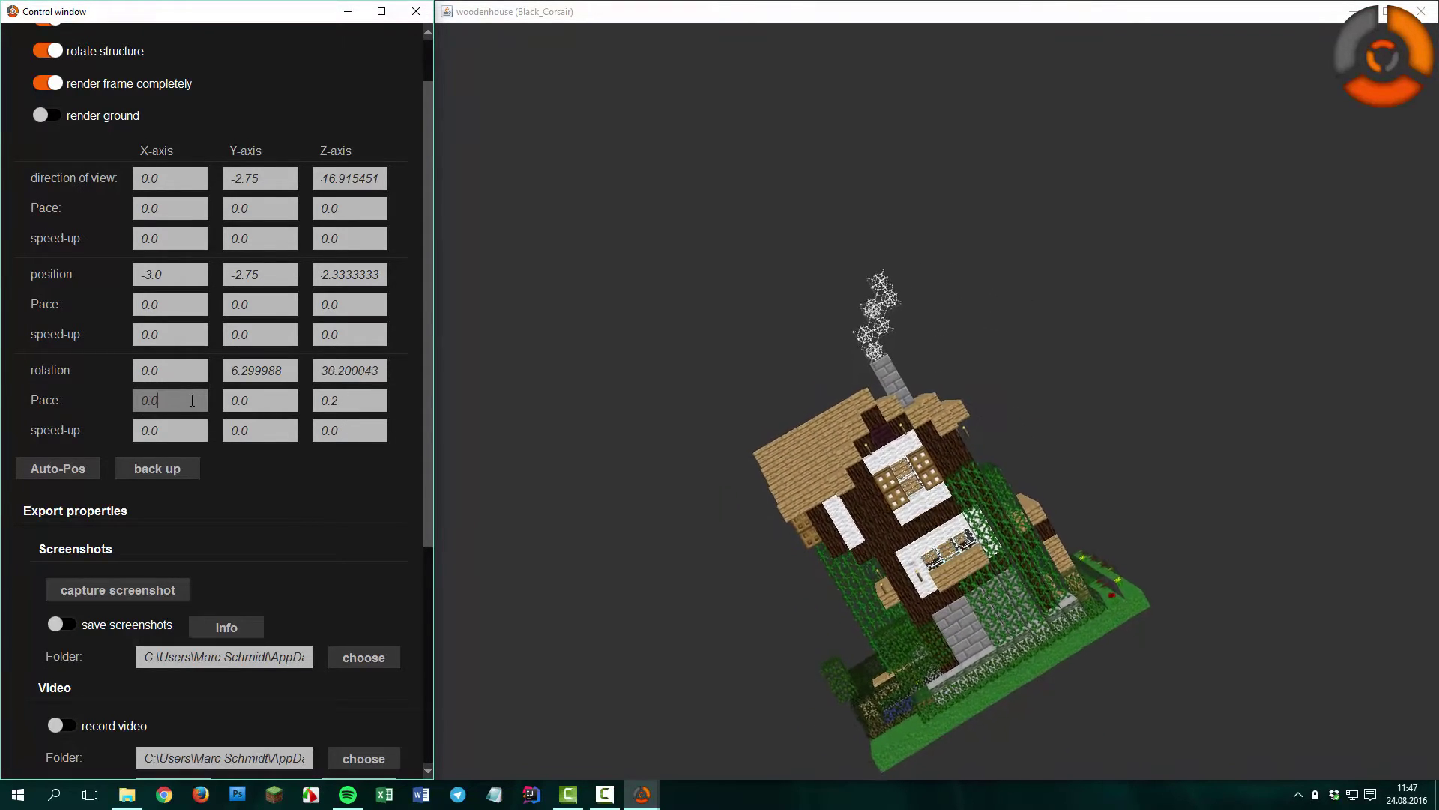
key("BackSpace")
type("5")
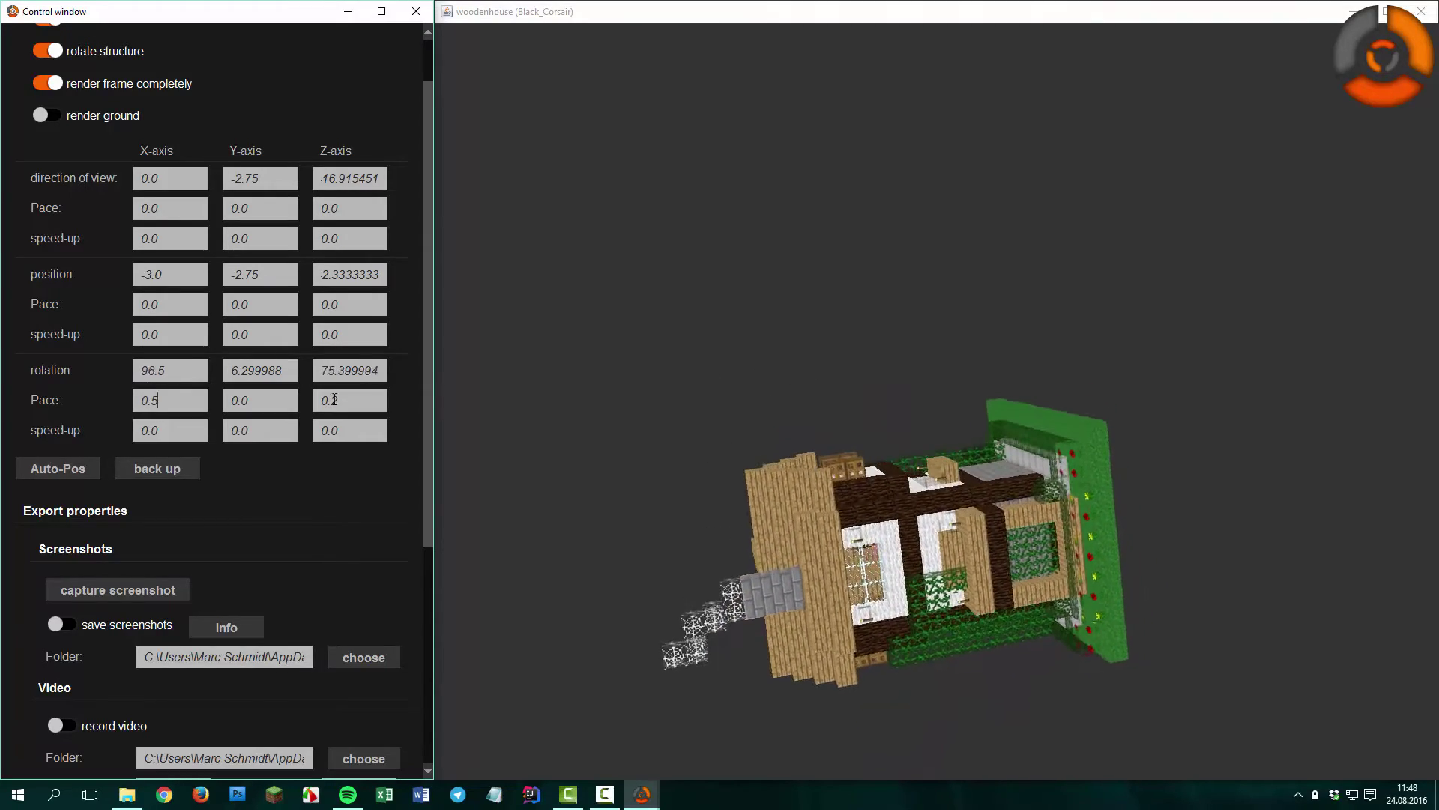
left_click(269, 396)
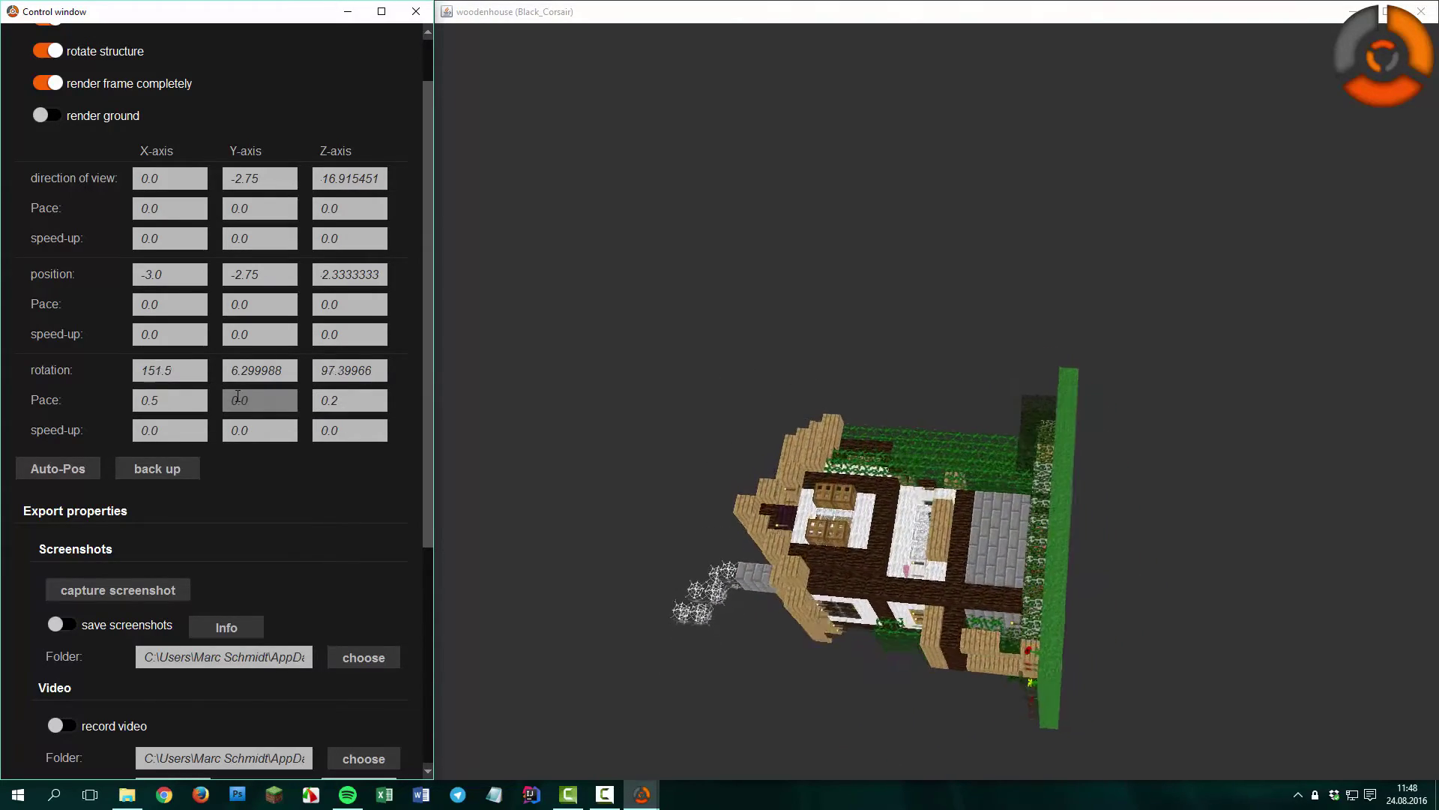
key("BackSpace")
key("BackSpace")
key("BackSpace")
type("1.0")
left_click(376, 424)
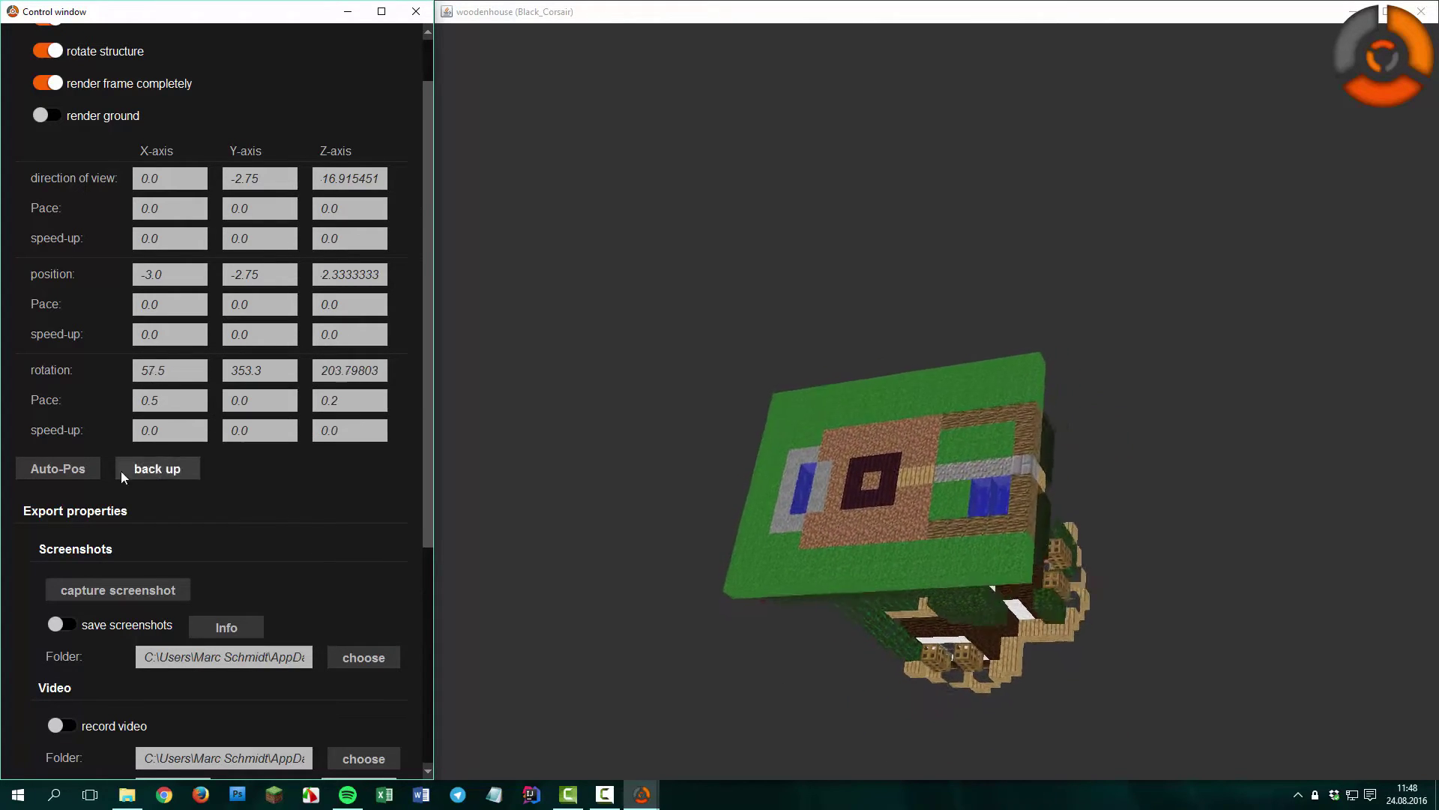
Step: Return the house to its upright spin and slow the view direction's Y pace to 0.02, then 0.01
left_click(81, 468)
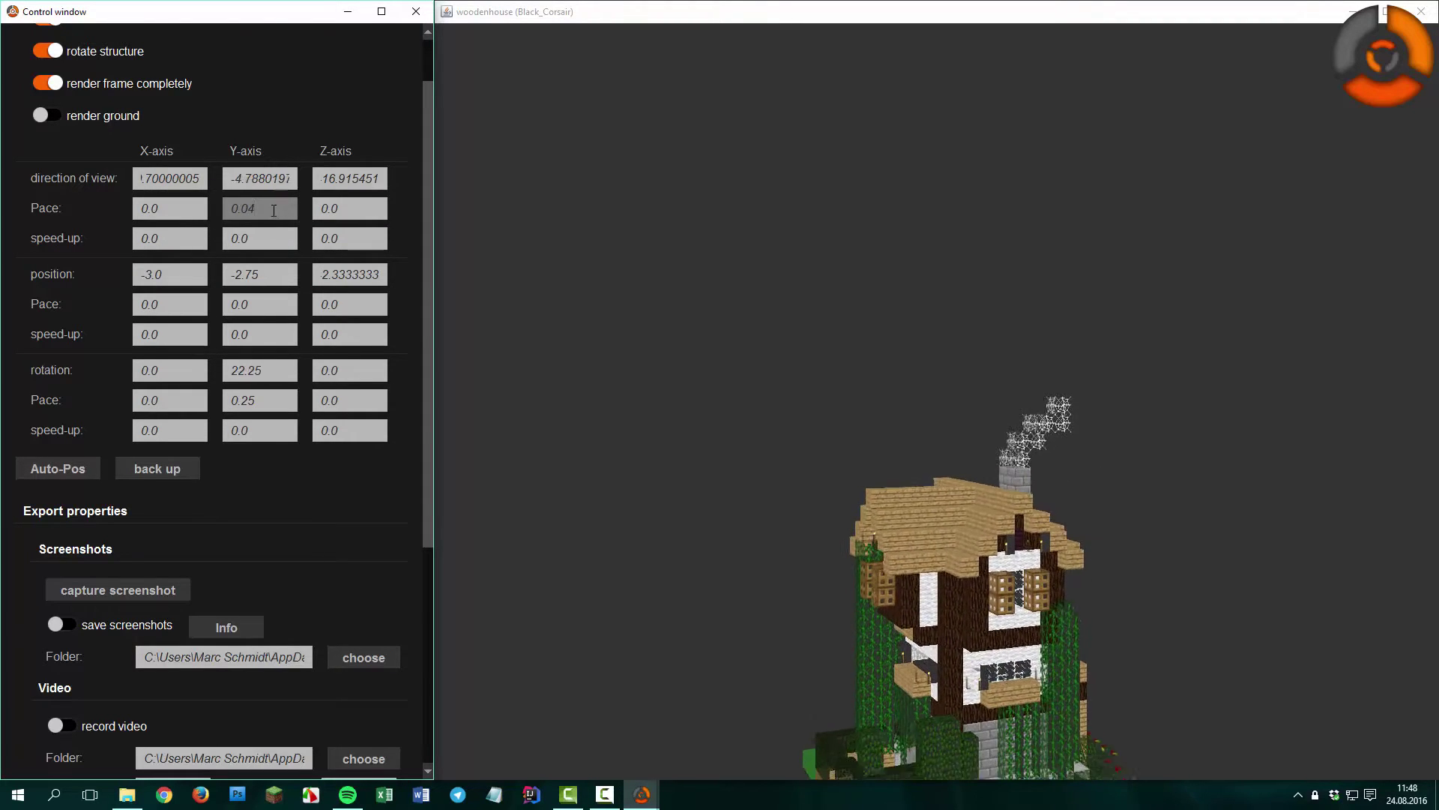
key("BackSpace")
type("2")
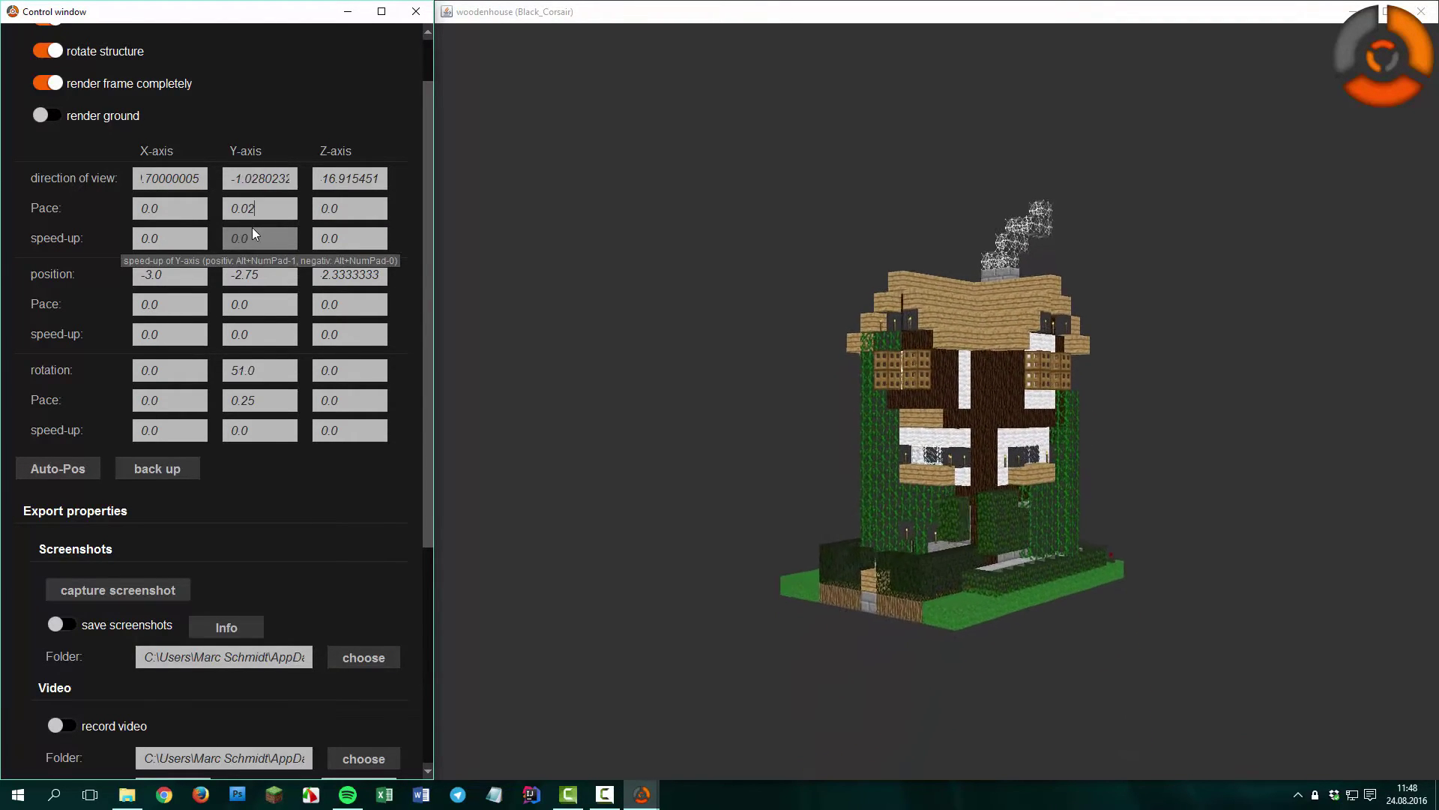
key("BackSpace")
type("1")
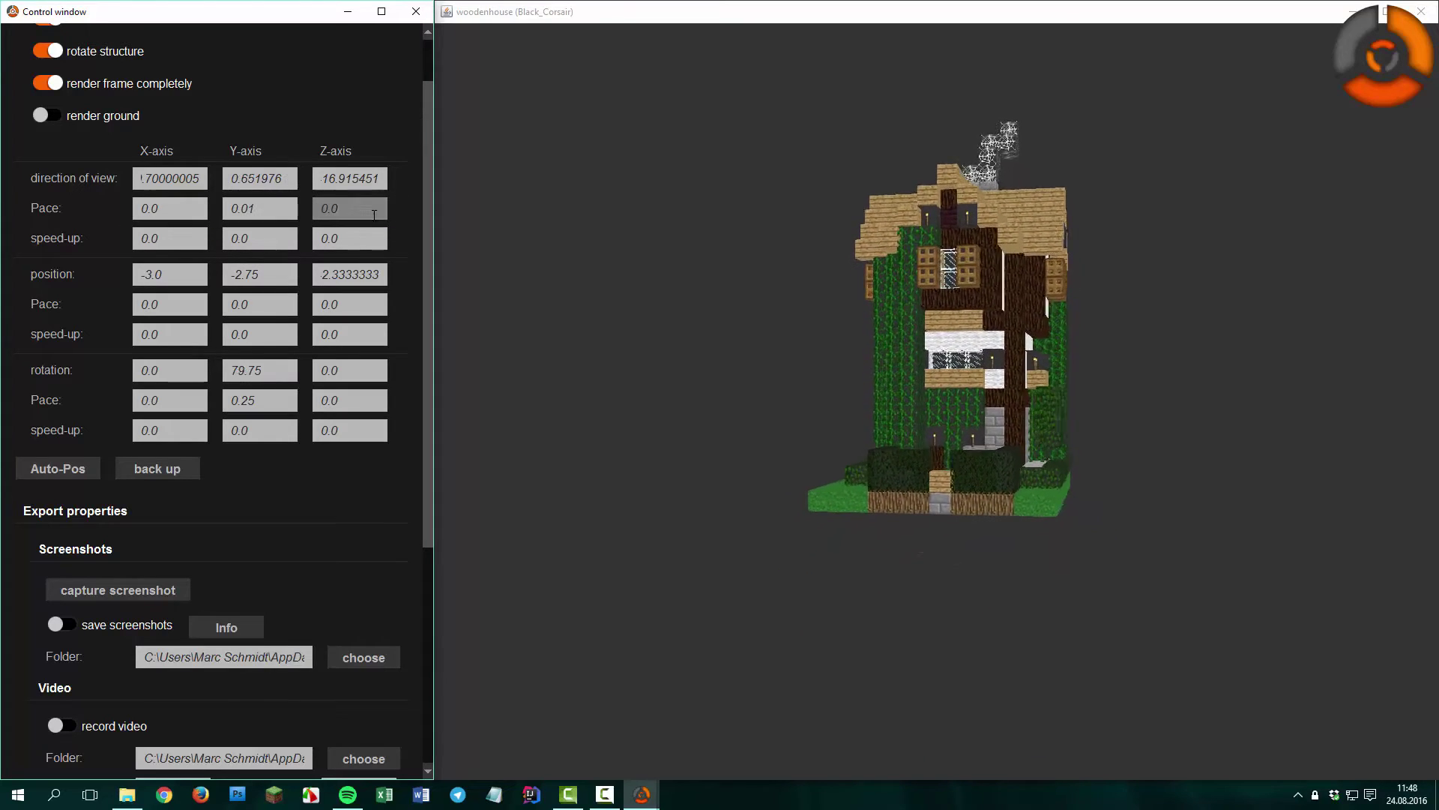
Step: Change the view direction's Z pace, replacing its last digit with 5
left_click(374, 216)
key("BackSpace")
type("5")
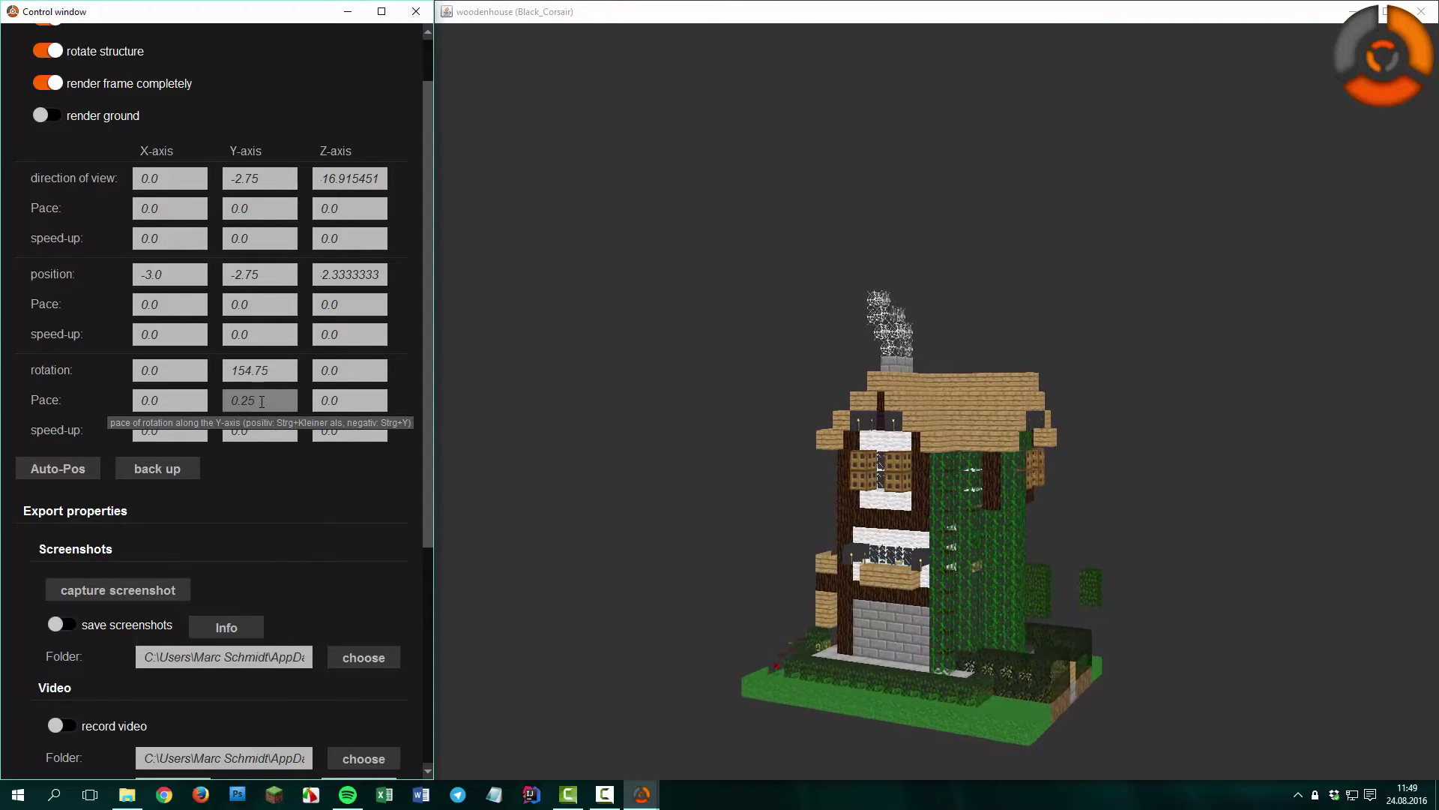
Step: Set the Y rotation speed-up to 0.01, then -0.01, then -0.1
left_click(257, 431)
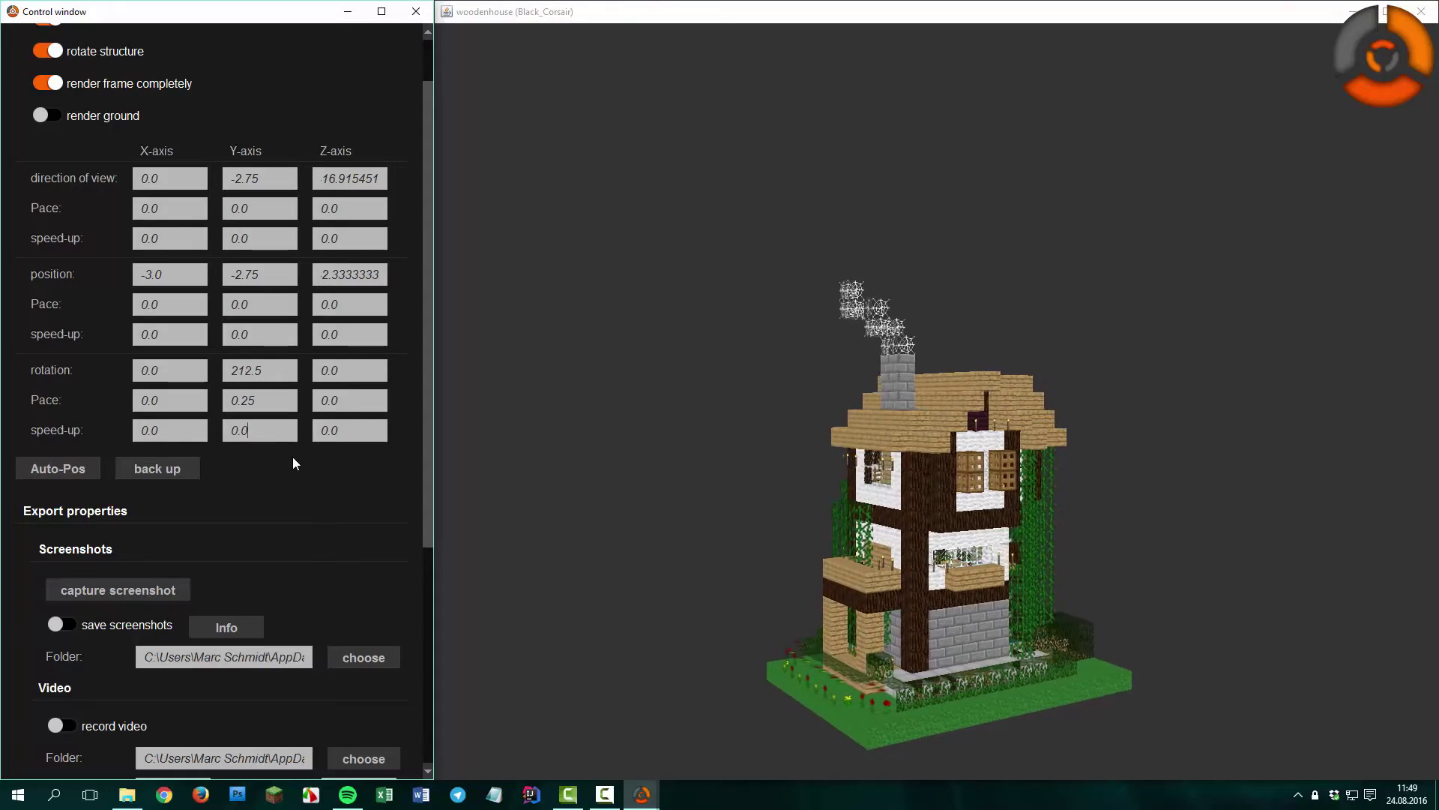
type("1")
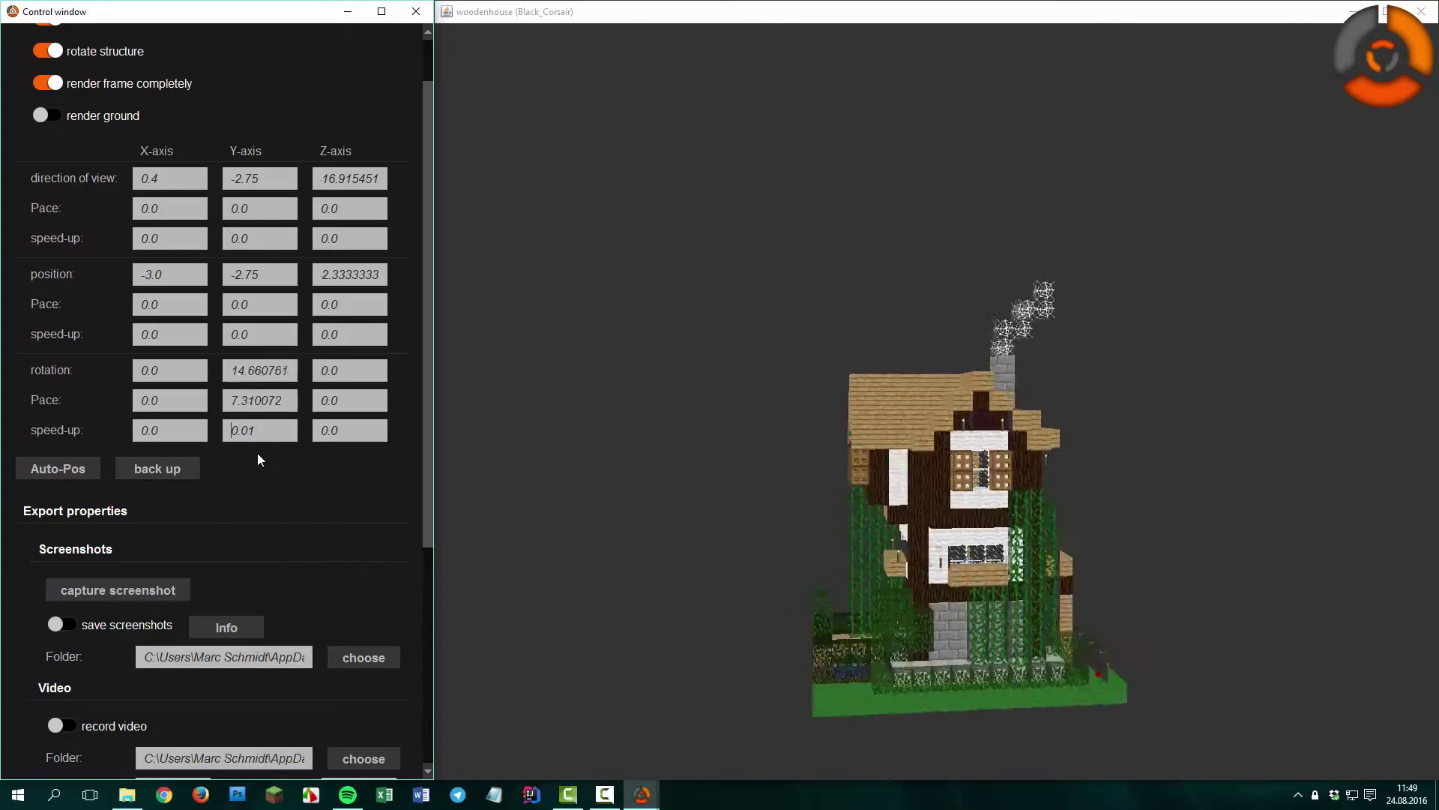
type("-")
key("BackSpace")
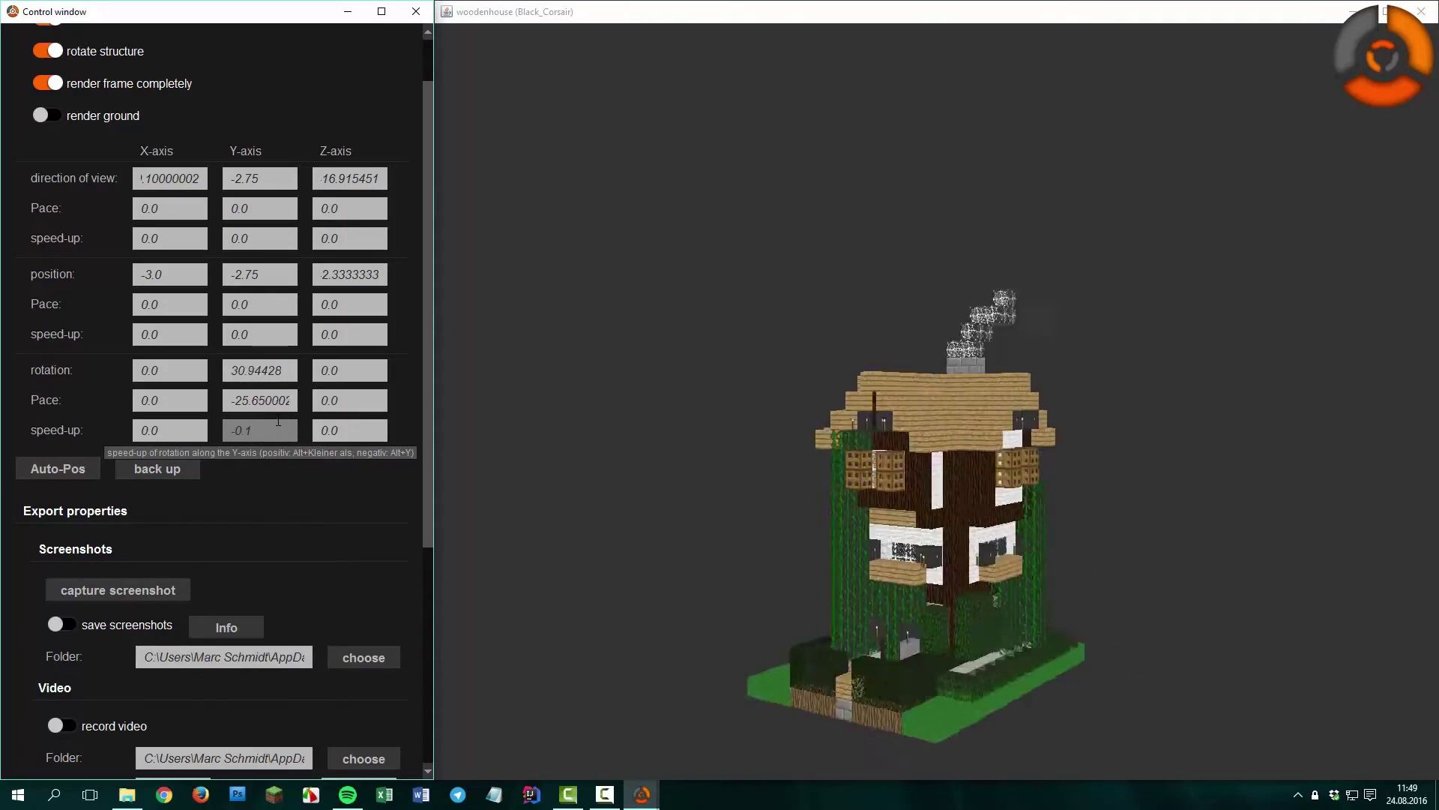
Step: Re-edit the Y speed-up, close the woodenhouse view, and dock the Control window to the left half
left_click(252, 431)
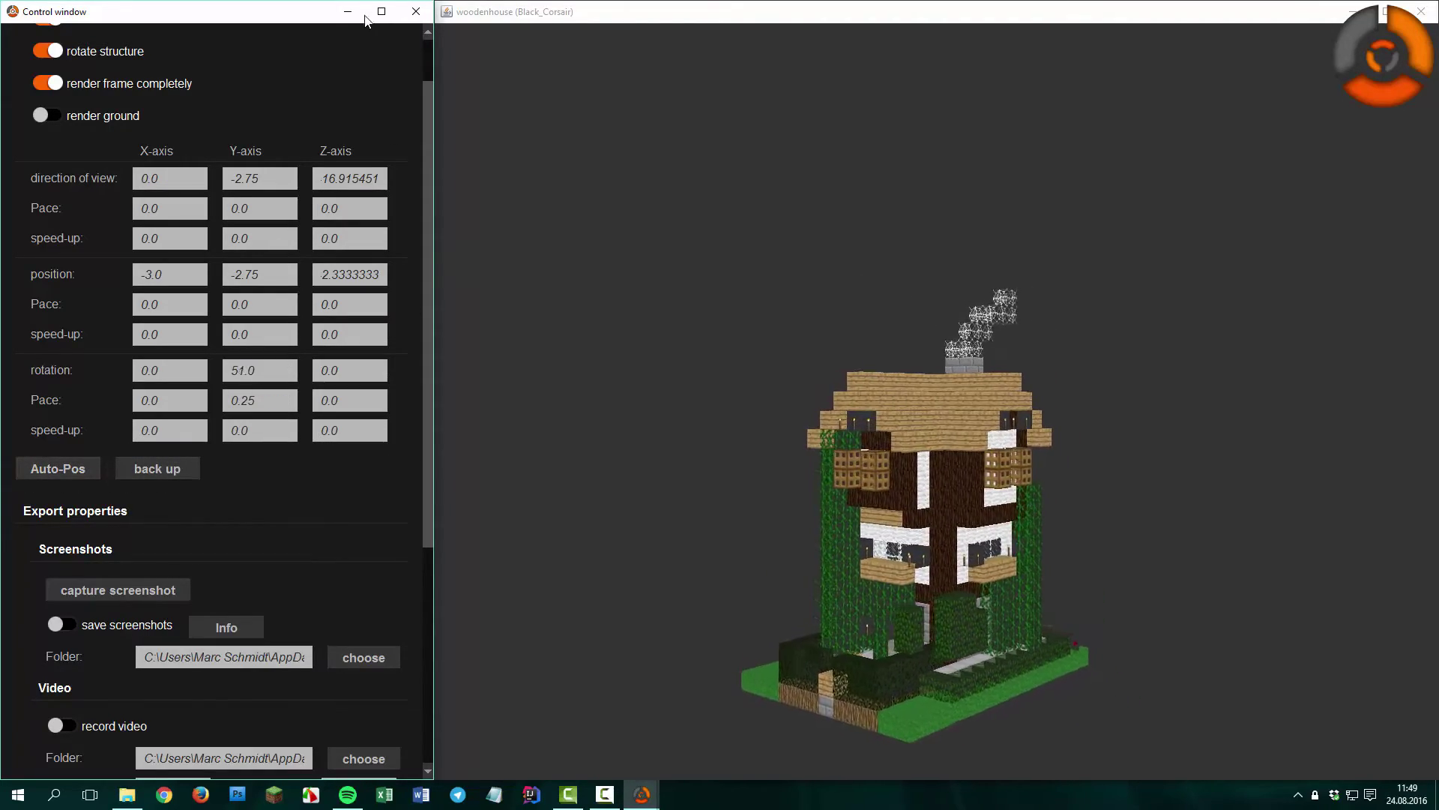
key("alt+F4")
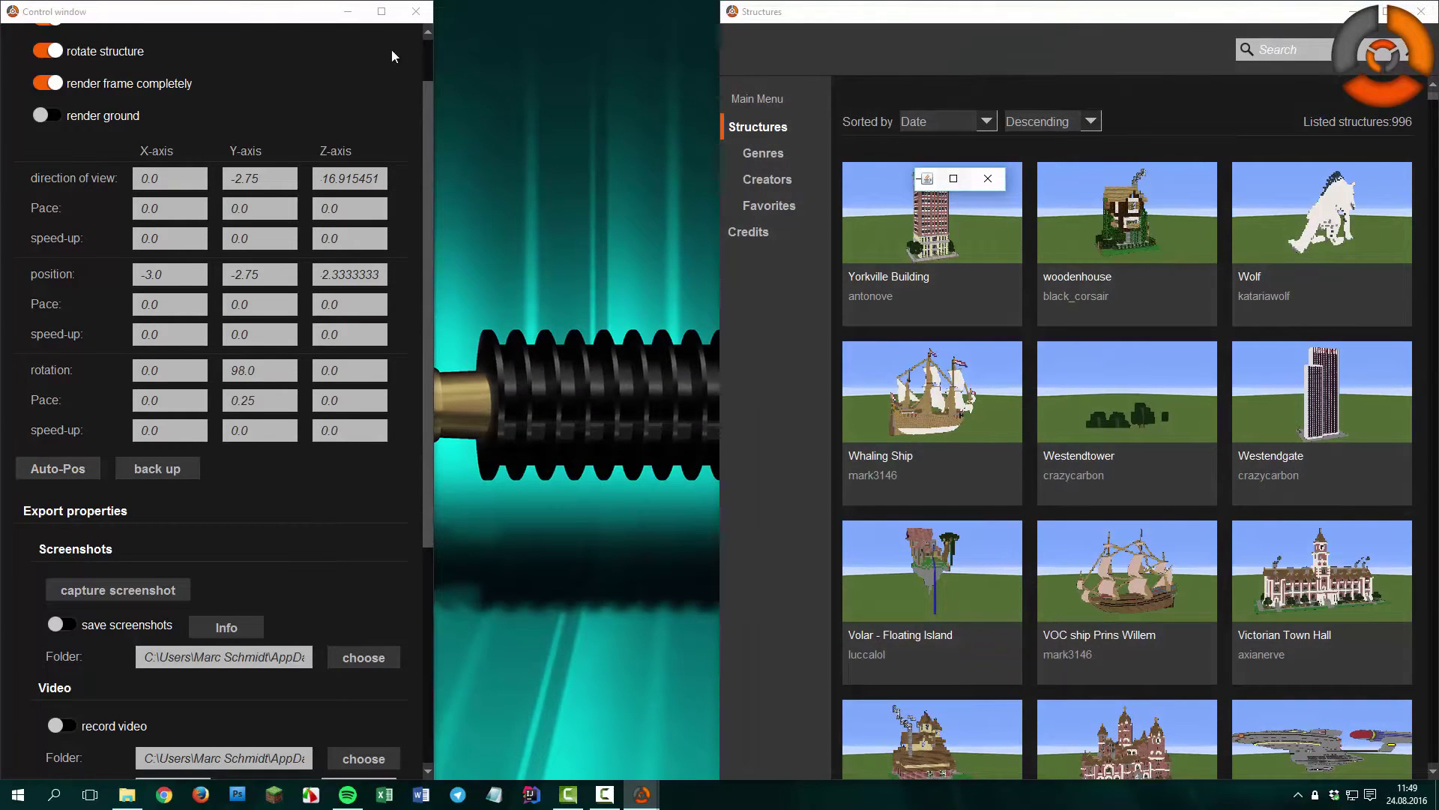
left_click_drag(229, 19, 2, 120)
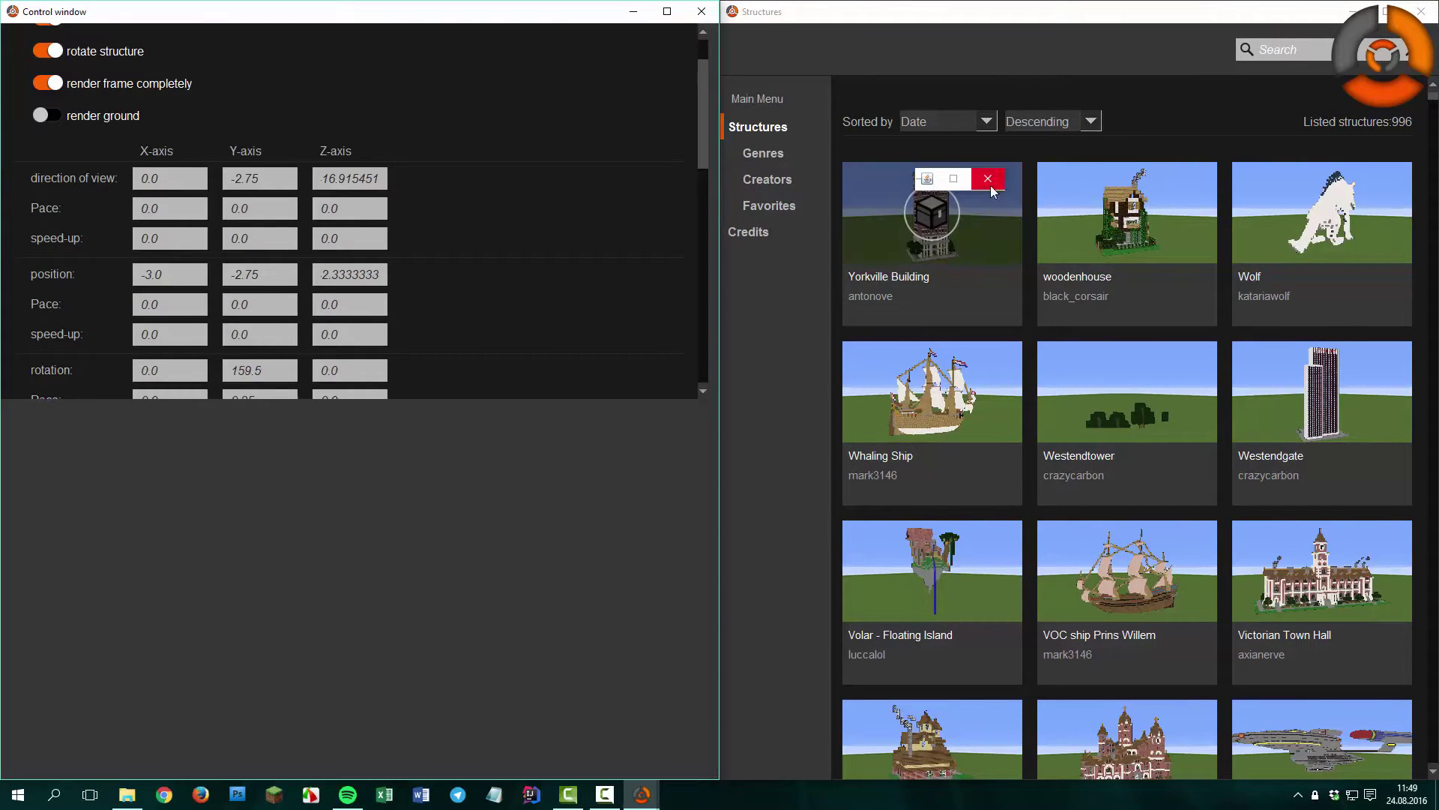